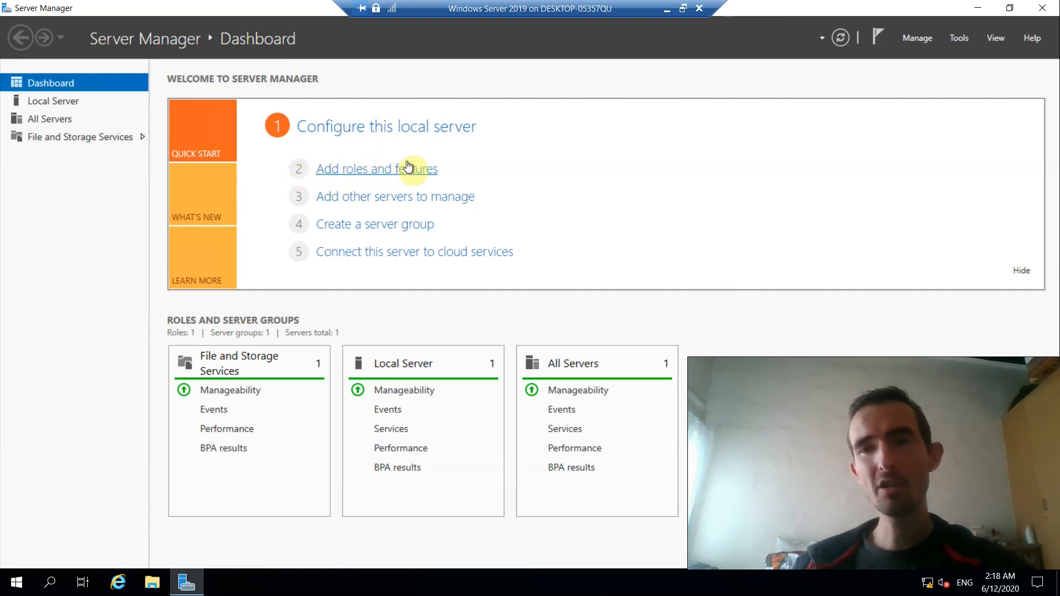
Step: Start adding roles and features, choosing a role-based or feature-based installation on the server WIN-33I5DSDLF01 from the server pool
click(923, 34)
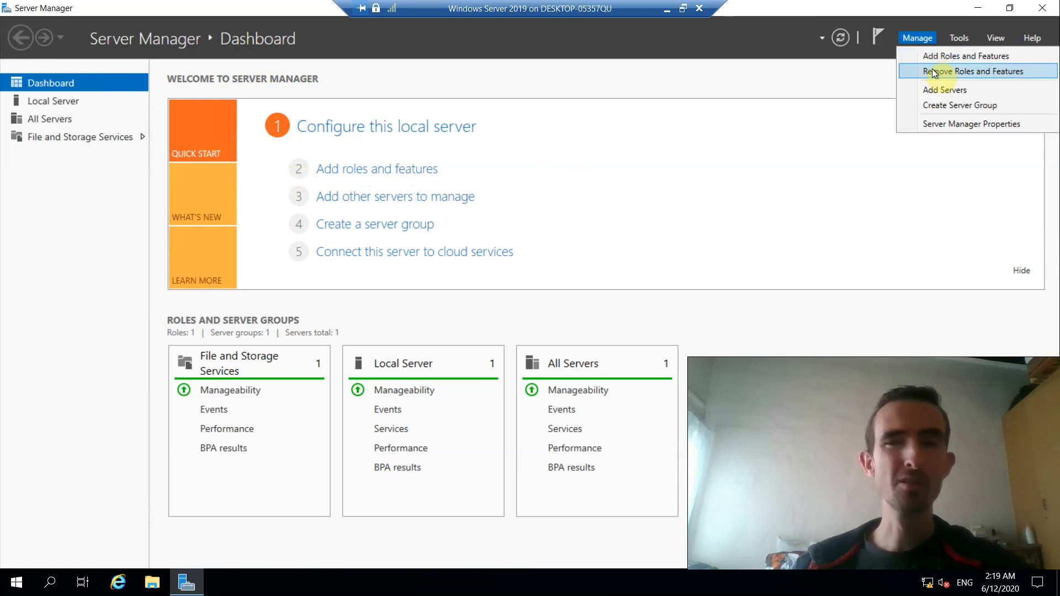
click(937, 56)
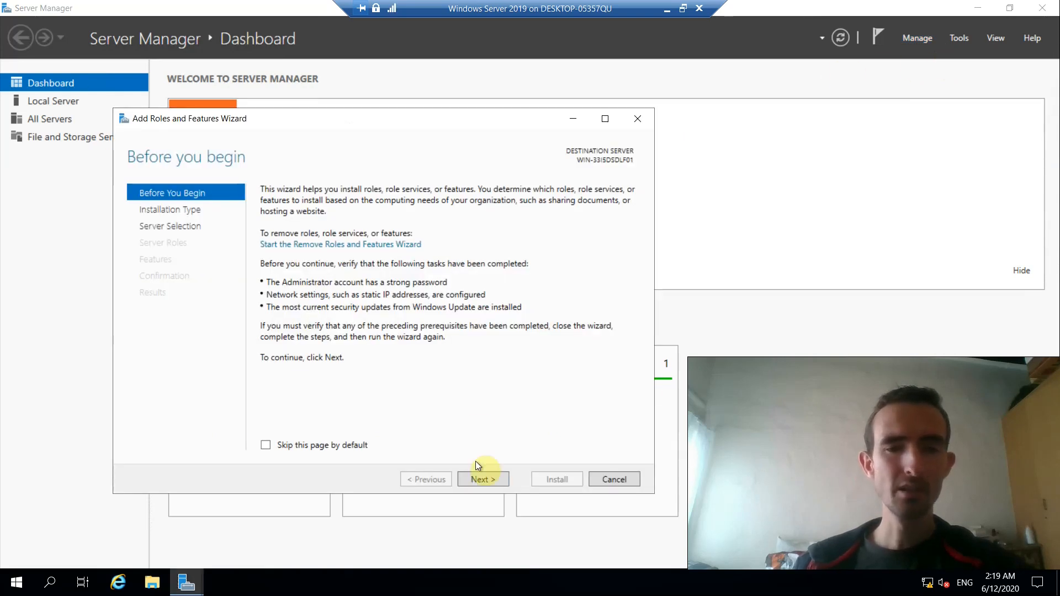
click(476, 482)
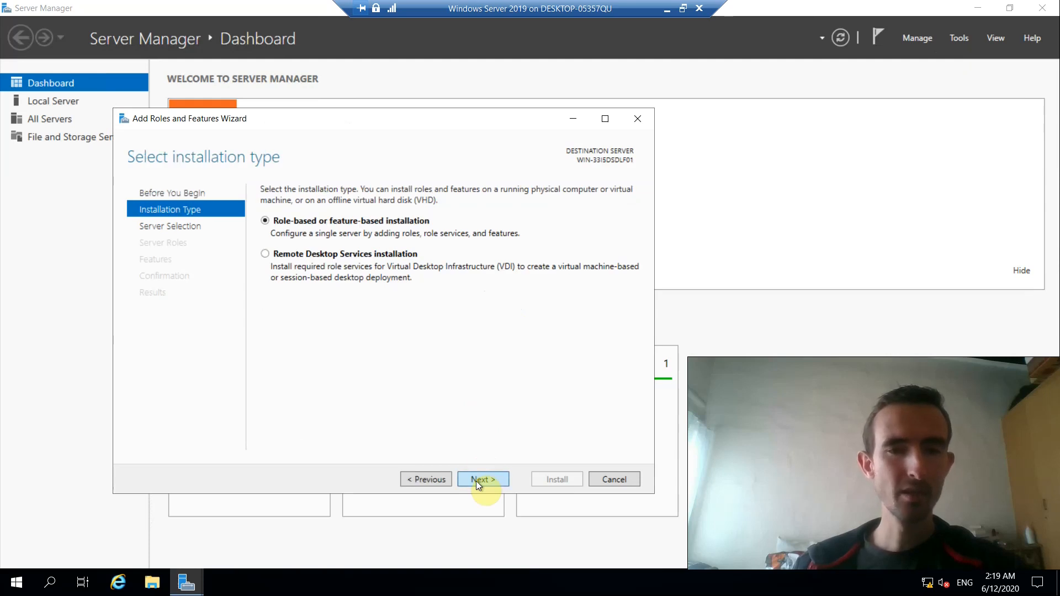
click(476, 481)
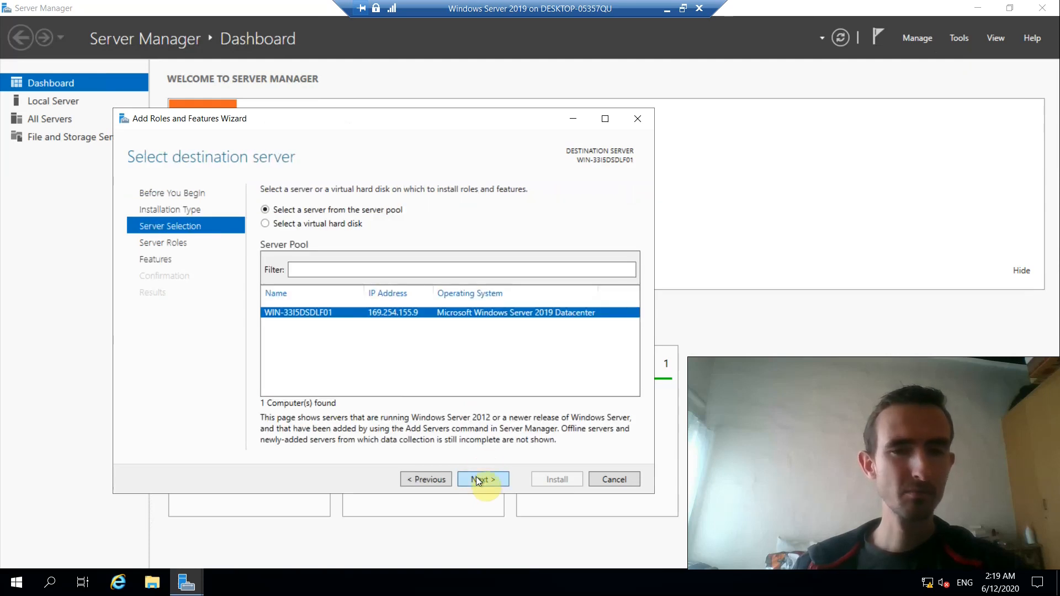
click(478, 479)
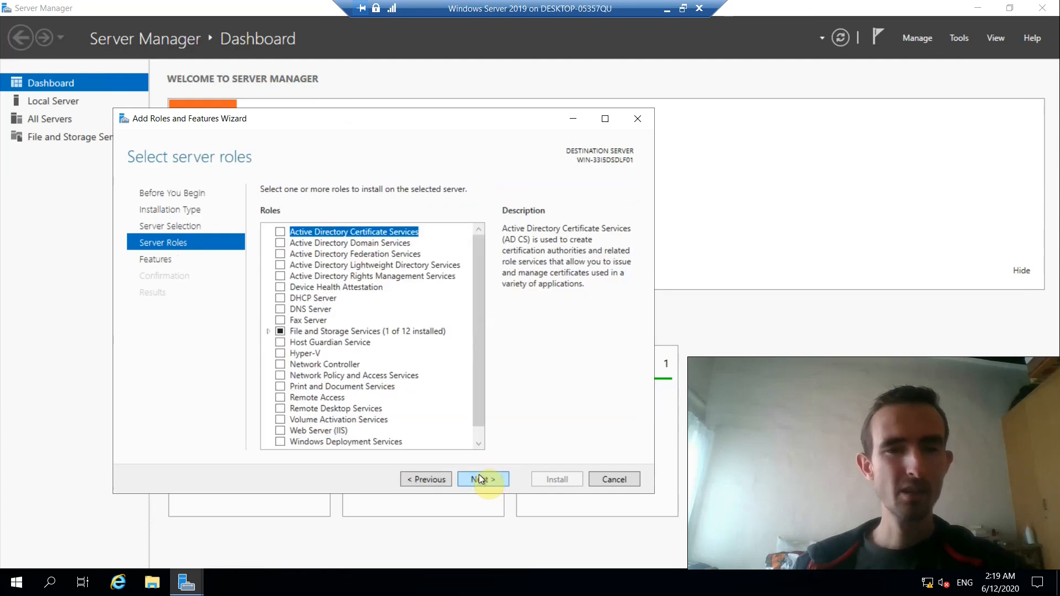
Step: Select the DHCP Server role and add its required management tools
drag(478, 254, 481, 329)
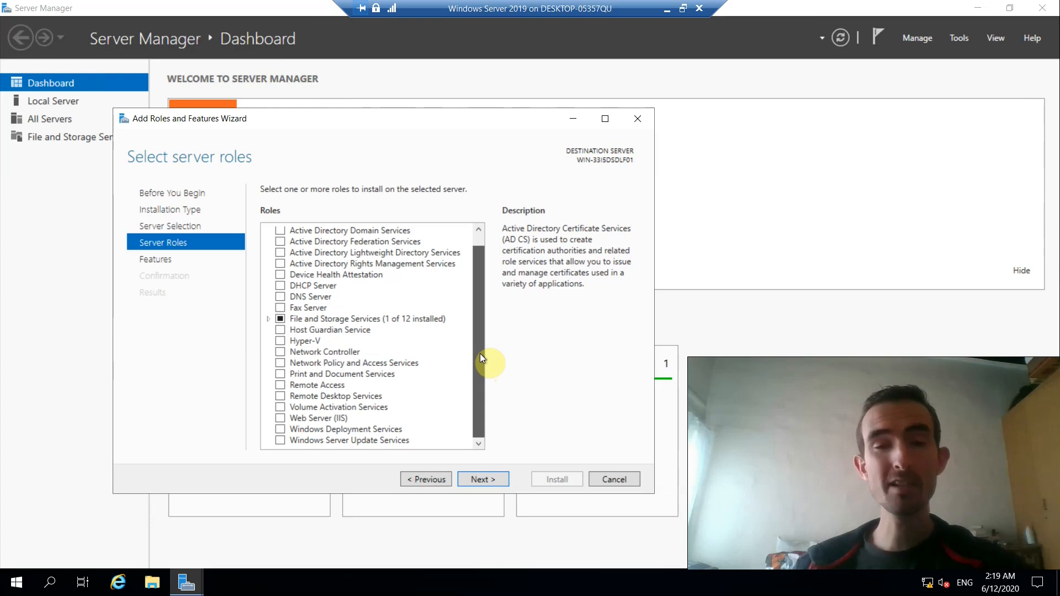
scroll(477, 247, up, 1)
click(281, 298)
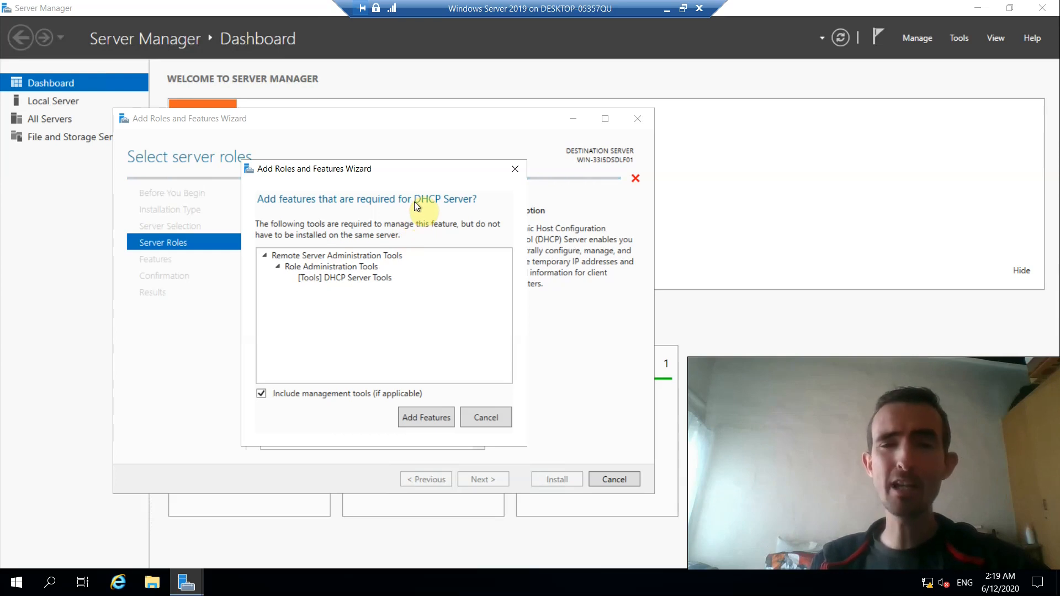
click(431, 419)
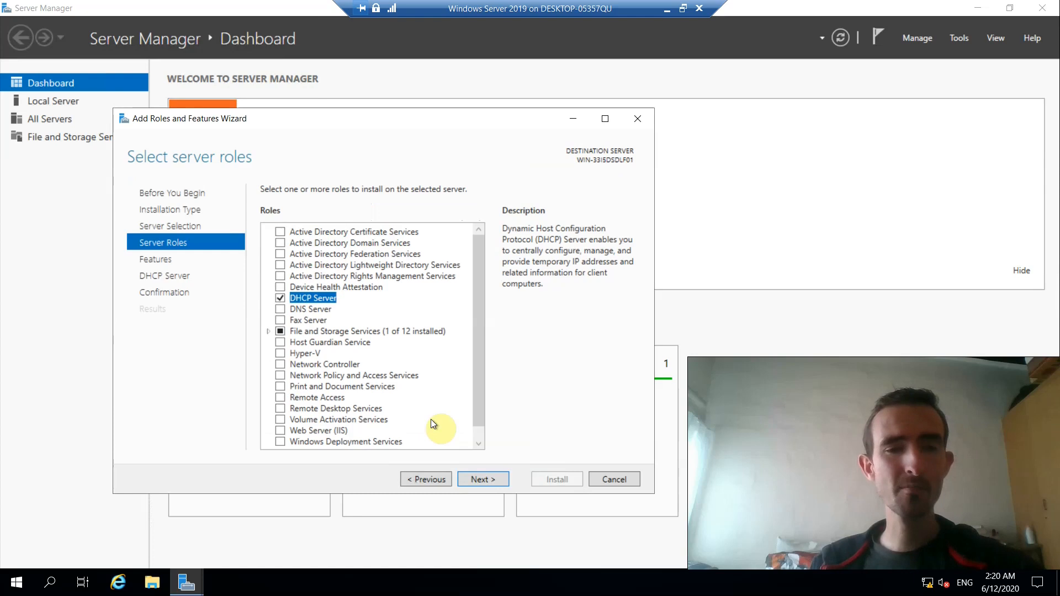
click(490, 482)
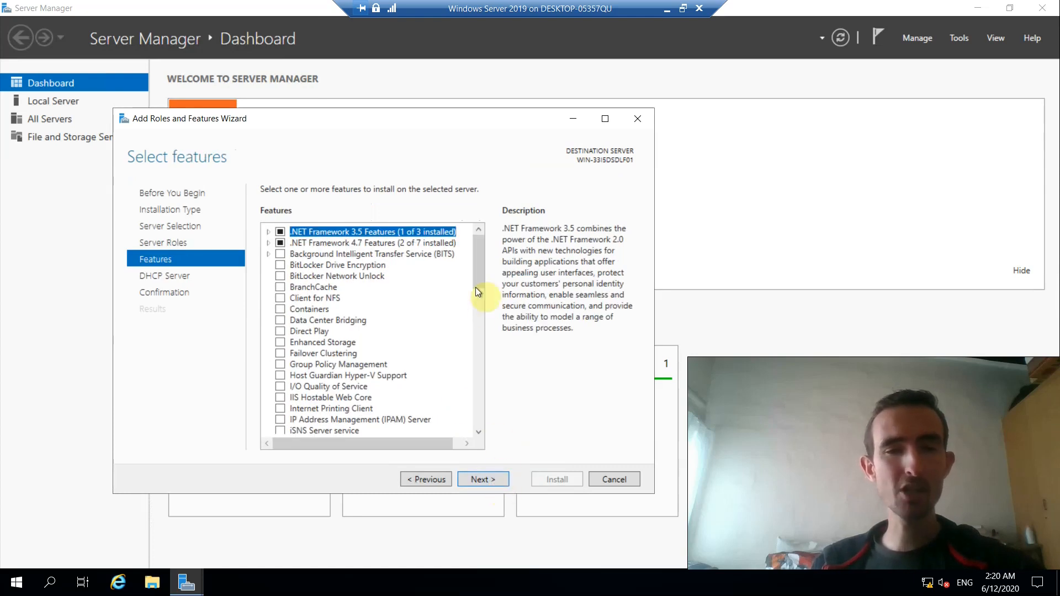
Step: Review the feature list, keep the default selection and proceed past the DHCP Server information to the installation
drag(481, 266, 475, 339)
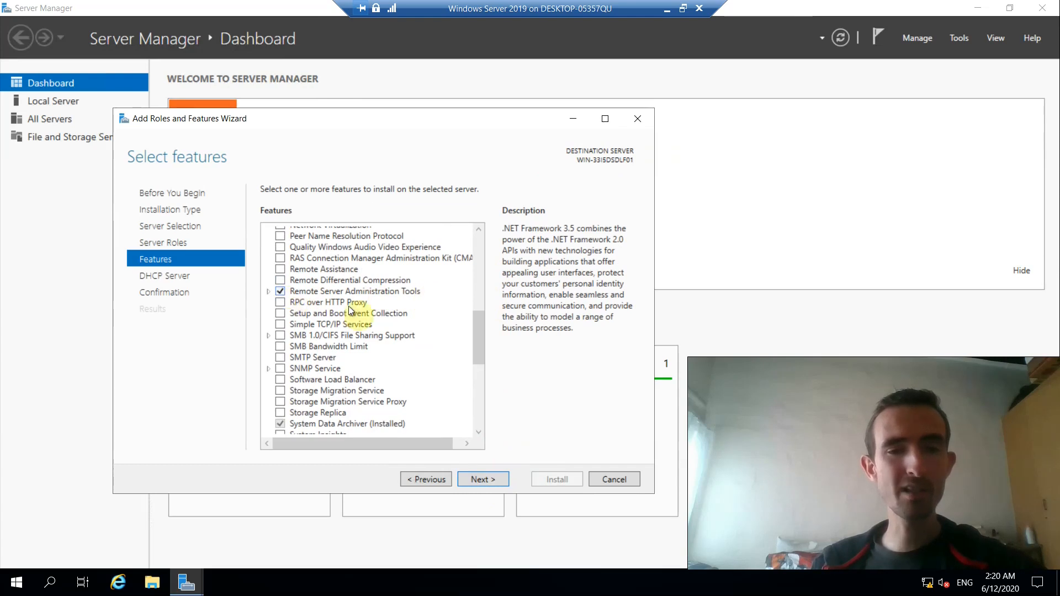
drag(473, 323, 475, 351)
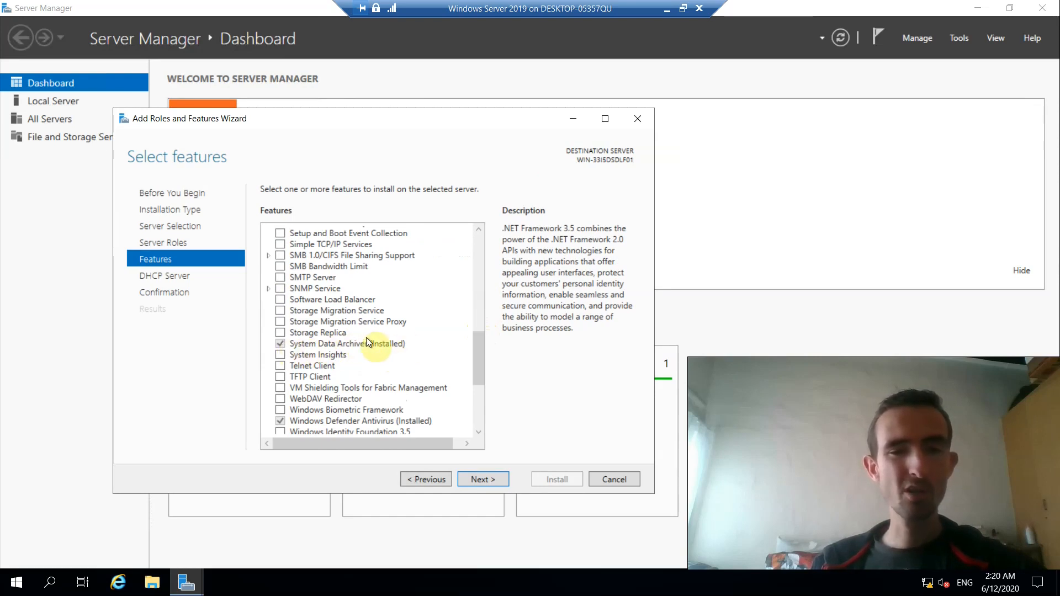
drag(481, 353, 480, 311)
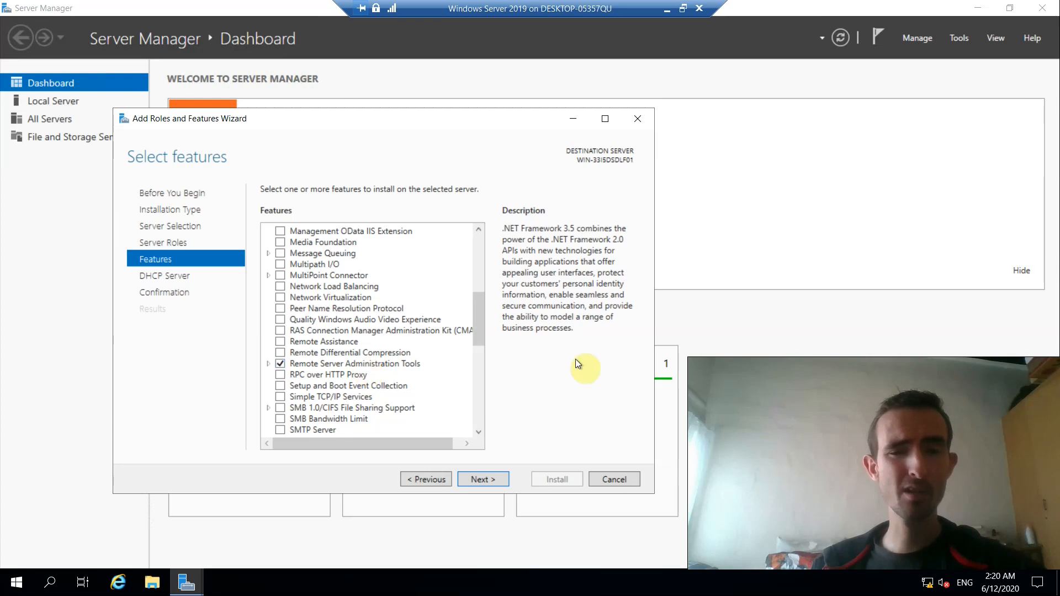
click(475, 476)
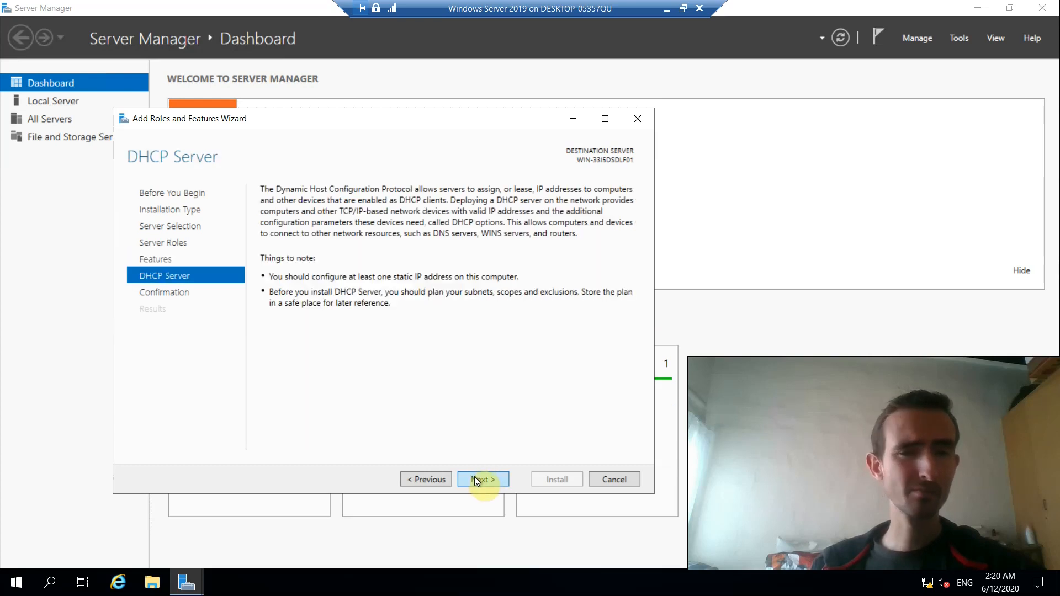
click(493, 480)
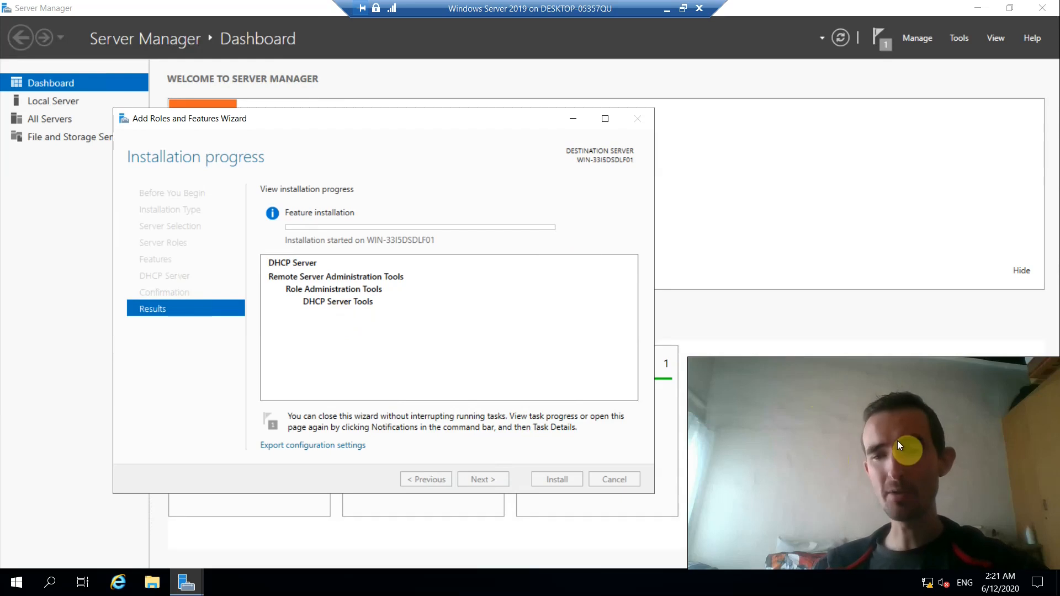
Step: Open the Network and Sharing Center from the server's Network & Internet settings
right_click(930, 585)
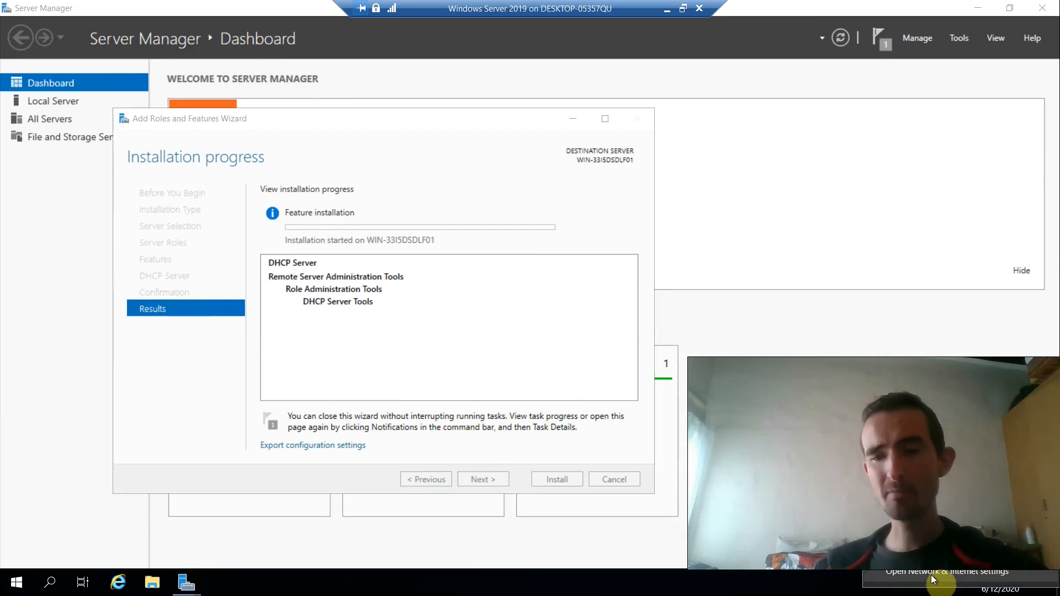
click(937, 577)
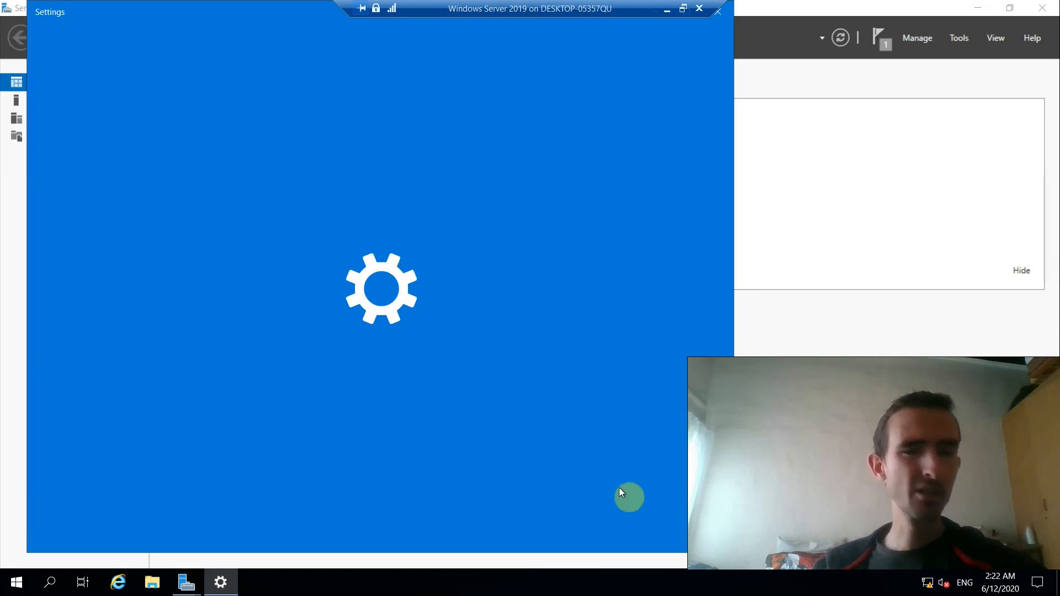
right_click(922, 588)
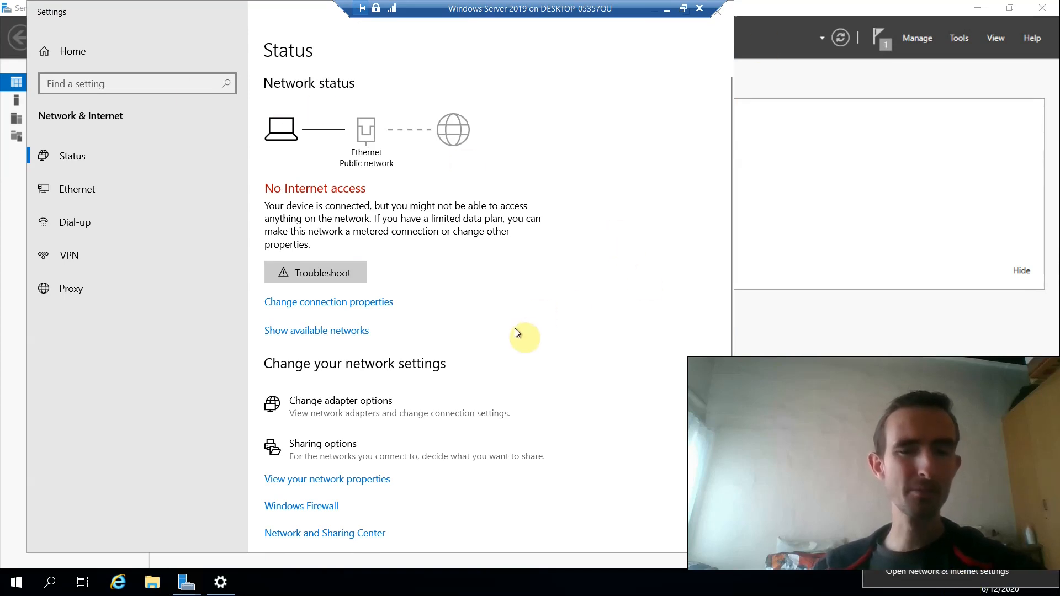
scroll(283, 545, down, 1)
scroll(282, 545, down, 1)
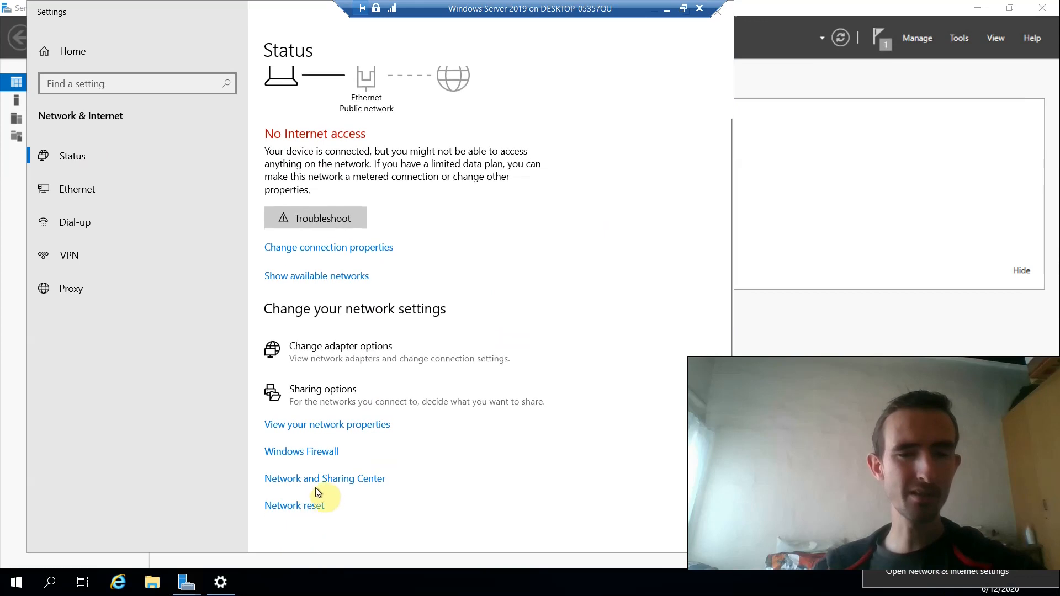
click(343, 480)
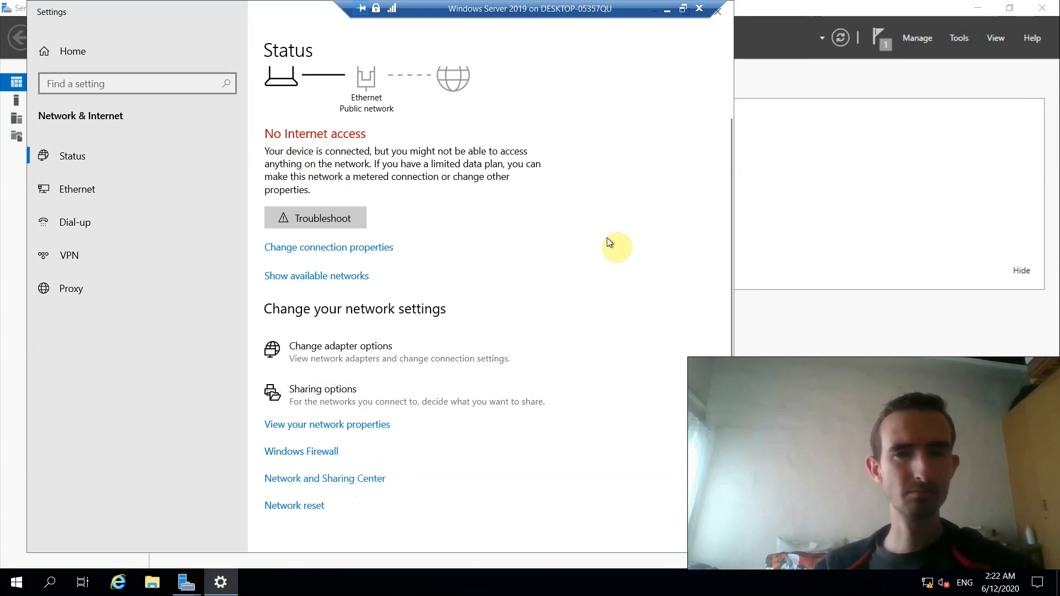
drag(185, 15, 236, 32)
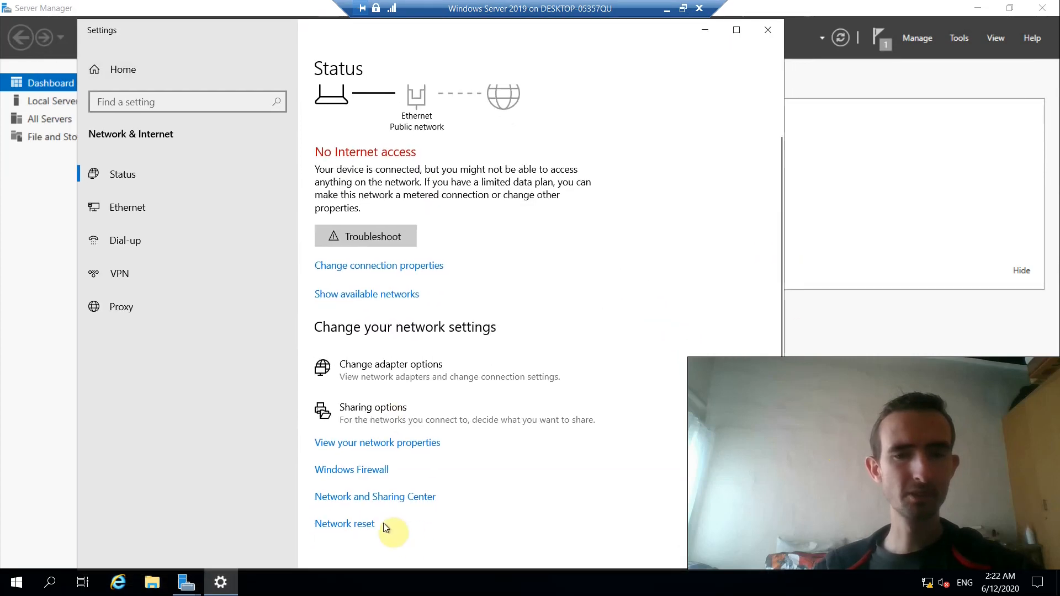
click(379, 497)
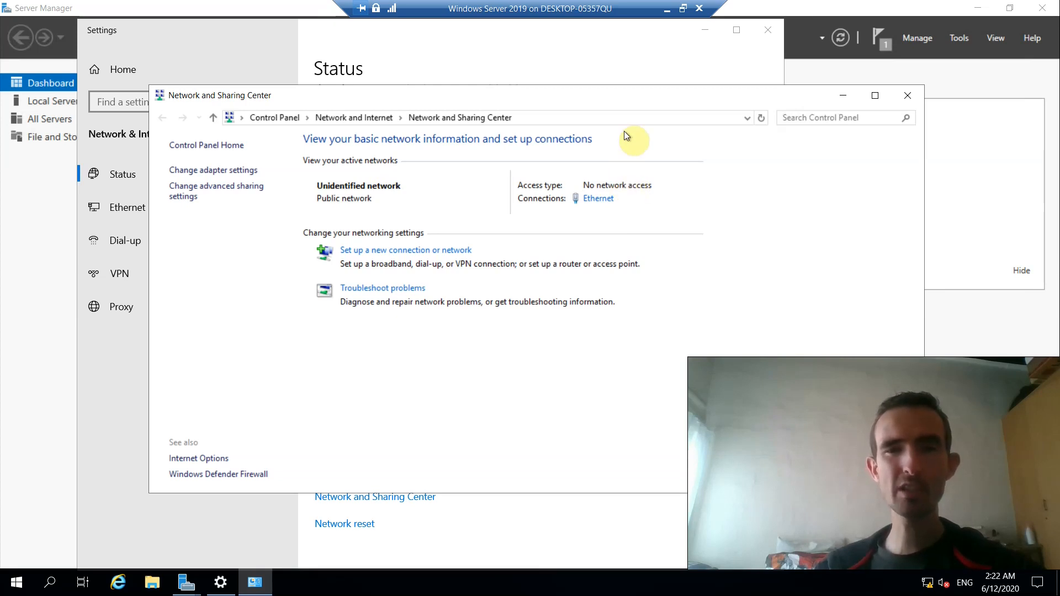
Step: Open the Internet Protocol Version 4 (TCP/IPv4) properties of the Ethernet connection
click(599, 200)
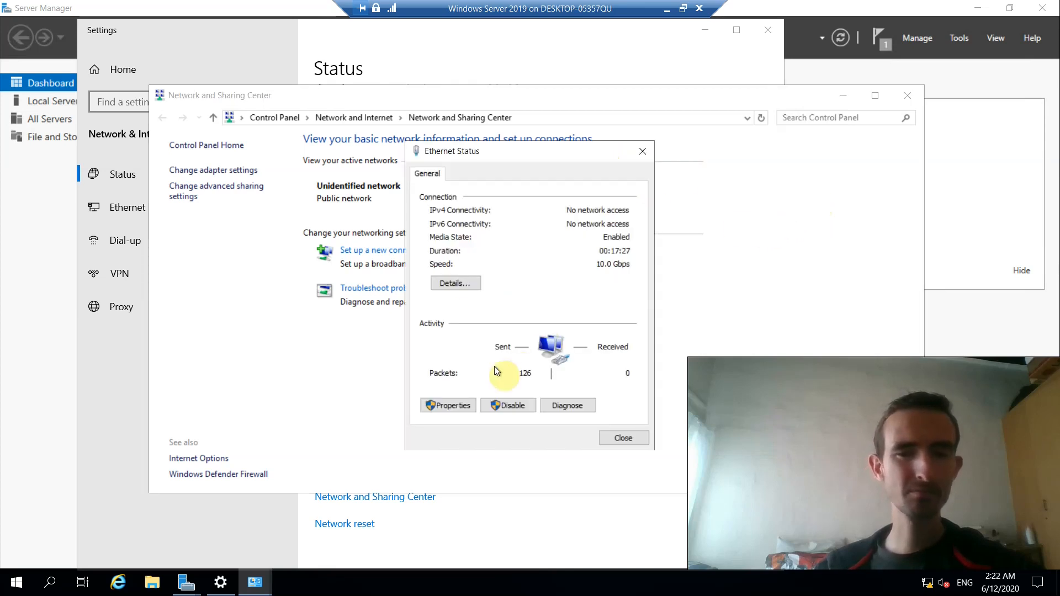
click(461, 405)
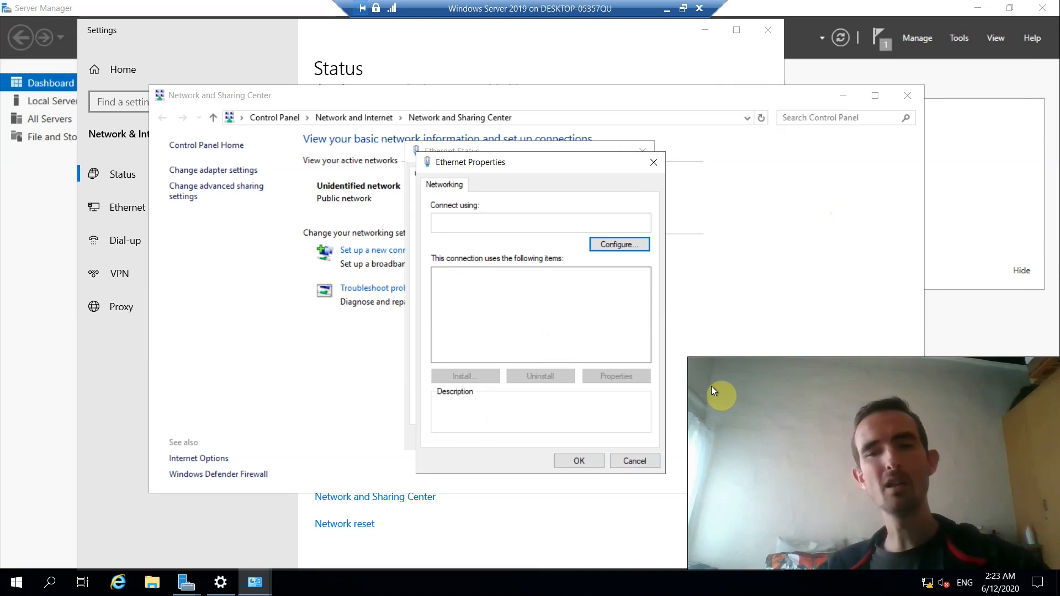
click(571, 310)
scroll(647, 306, down, 1)
scroll(647, 310, down, 1)
click(568, 321)
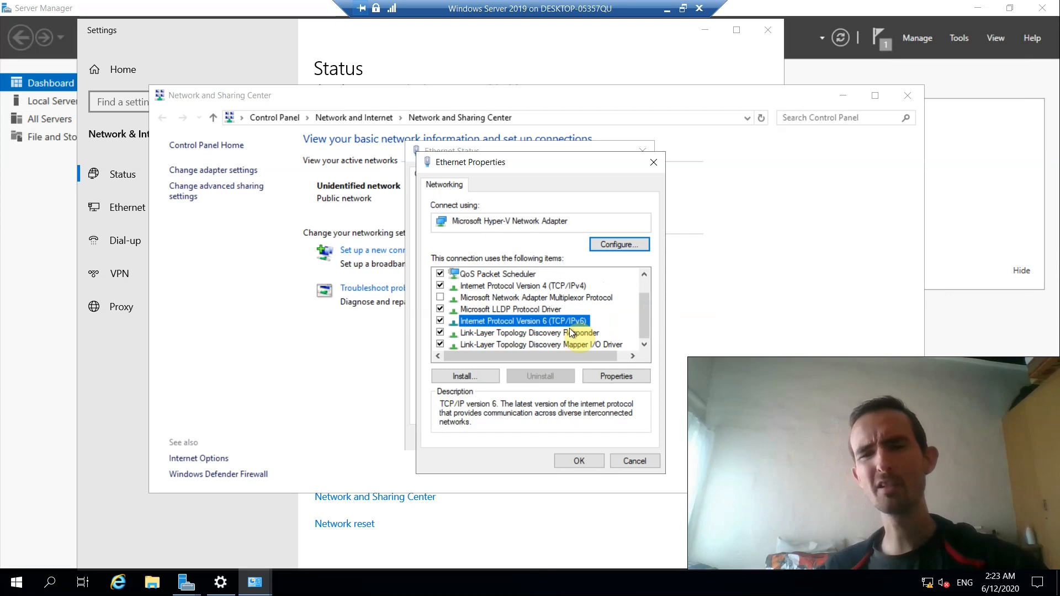
click(569, 286)
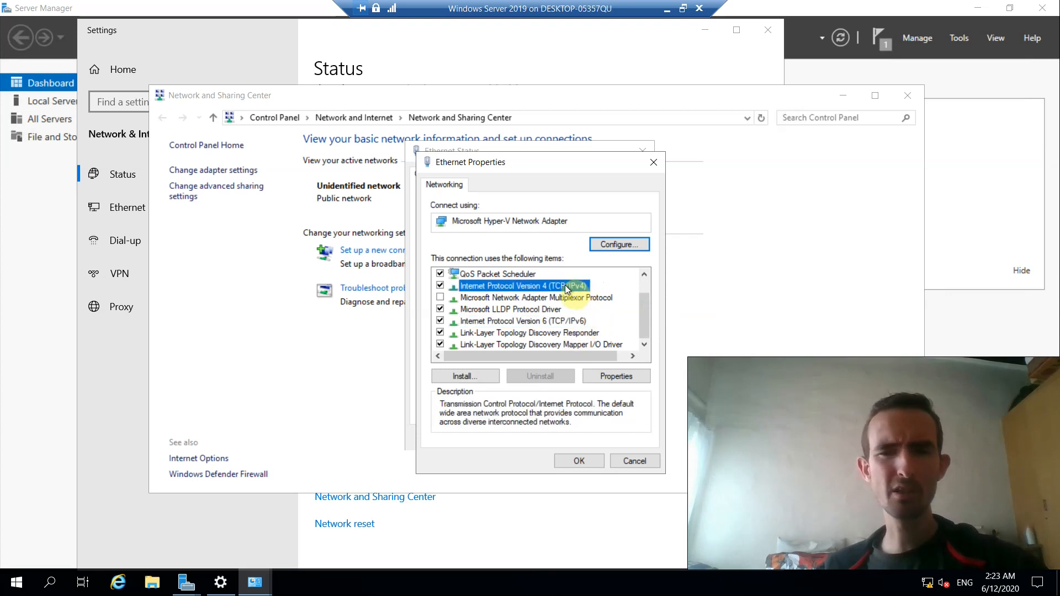
click(621, 373)
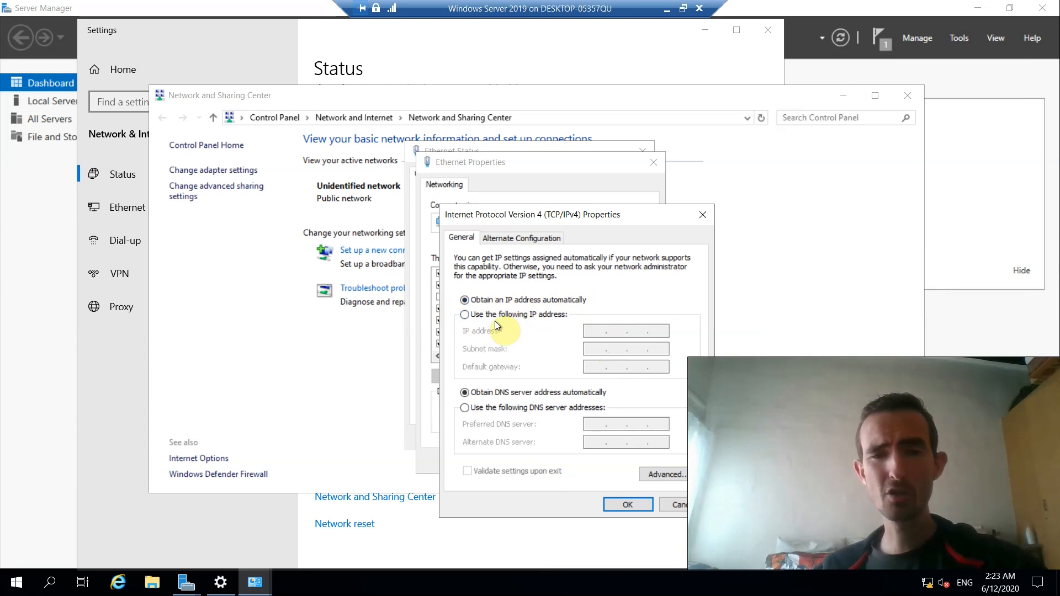
Step: Enter the static IP address 192.168.0.3 with subnet mask 255.255.255.0 for the Ethernet connection
click(519, 315)
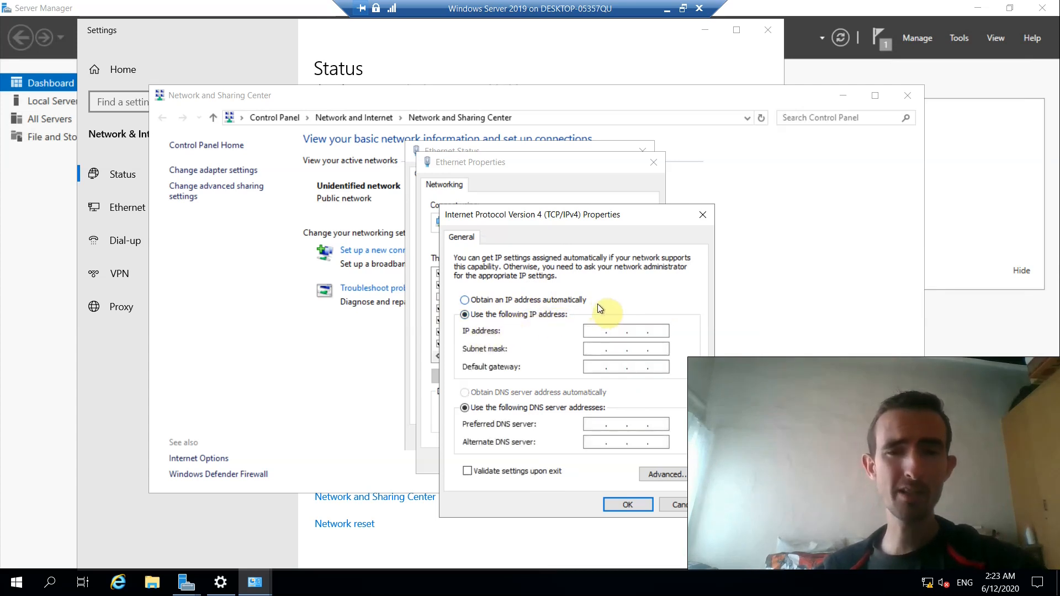
click(598, 331)
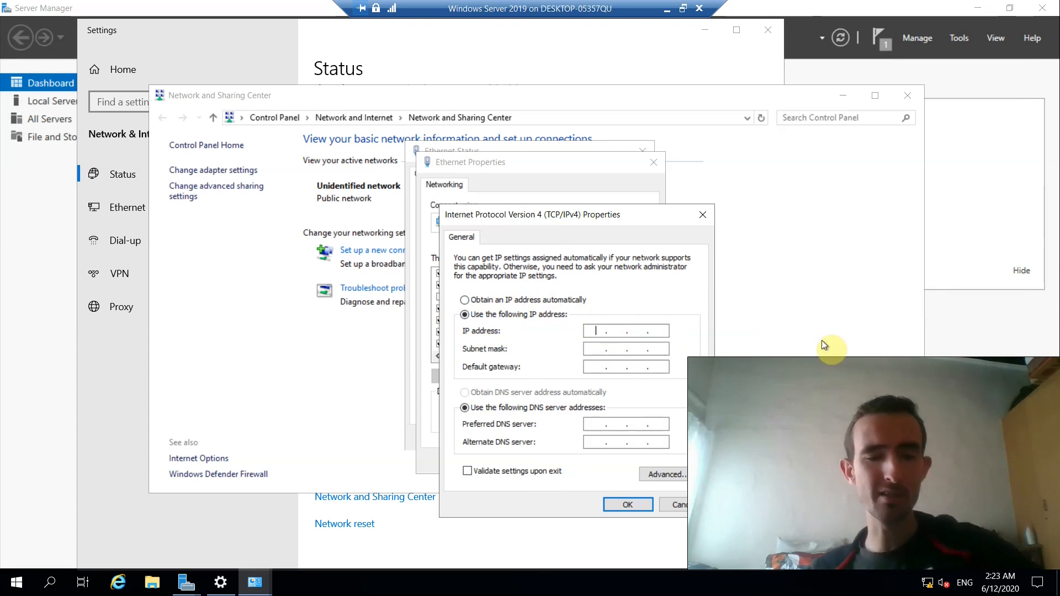
text(192 . 1)
text(68 . 0 )
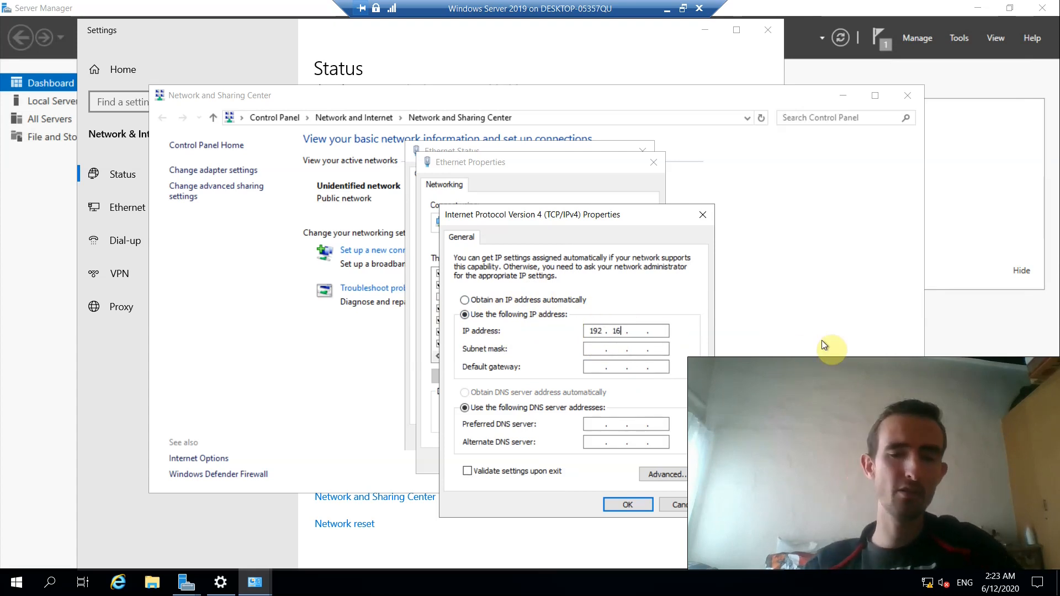
text(. 3)
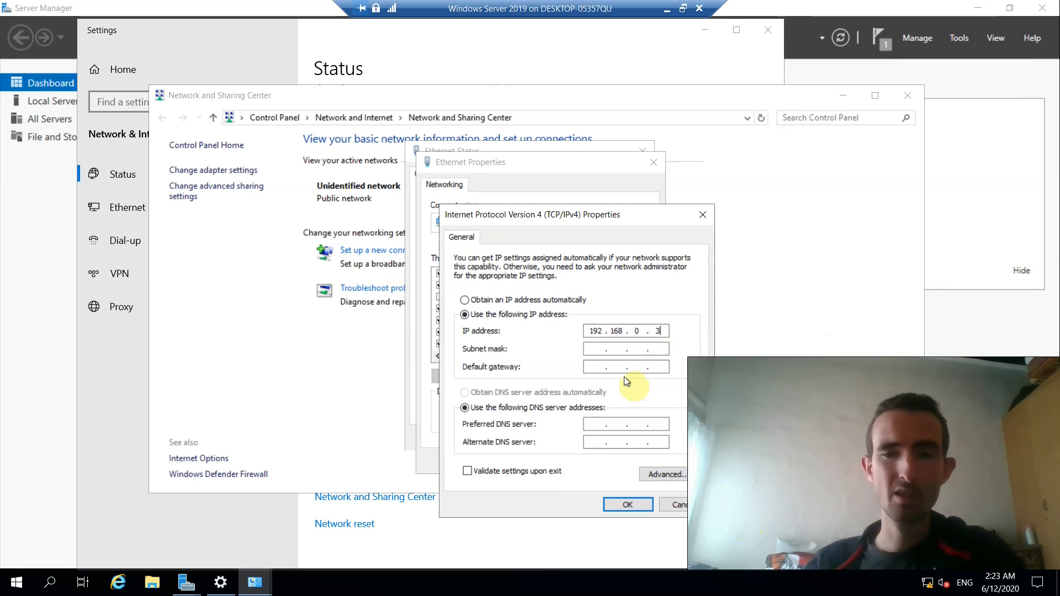
click(589, 349)
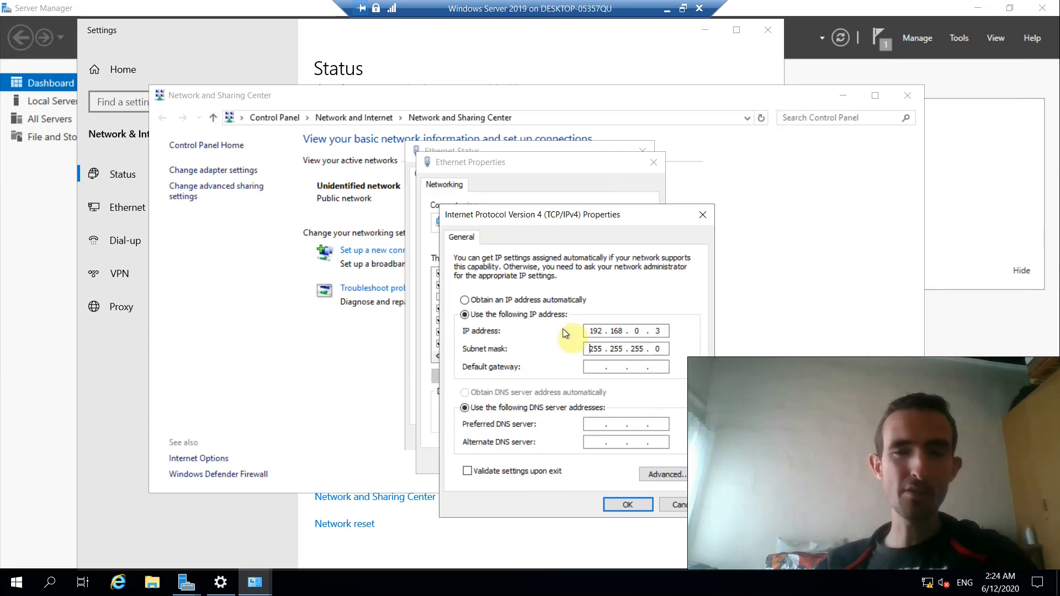
Step: Set IPv4 to obtain the IP address and DNS server address automatically, then close the Ethernet dialogs and the Network and Sharing Center
click(545, 301)
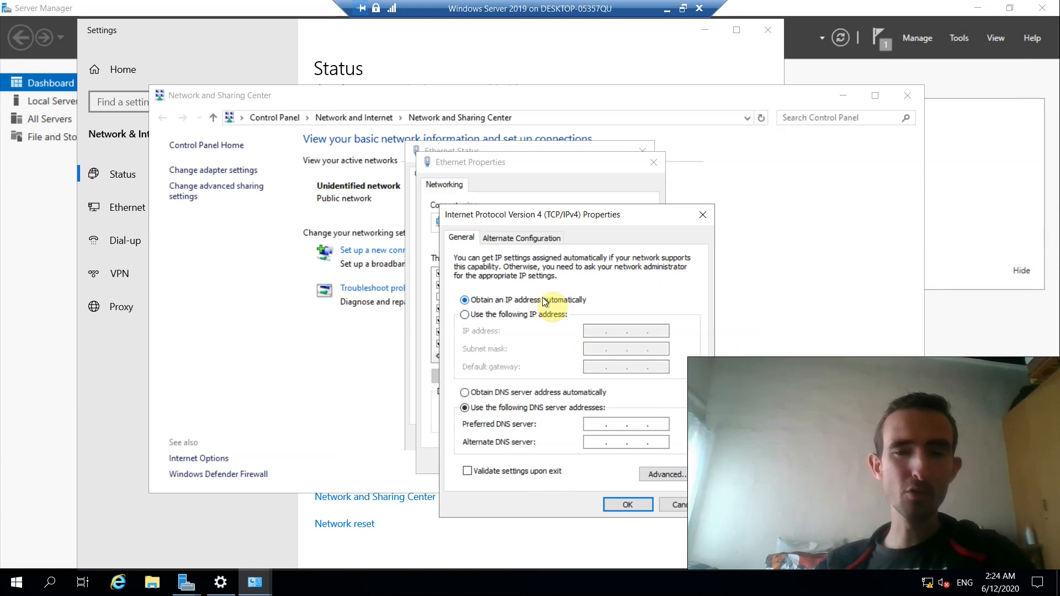
click(548, 395)
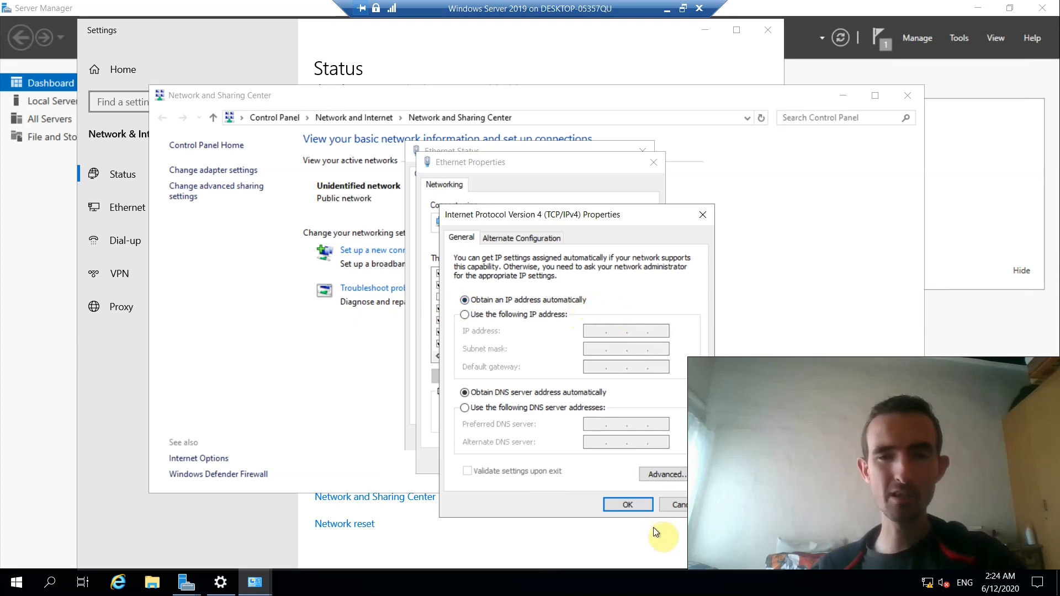
click(640, 505)
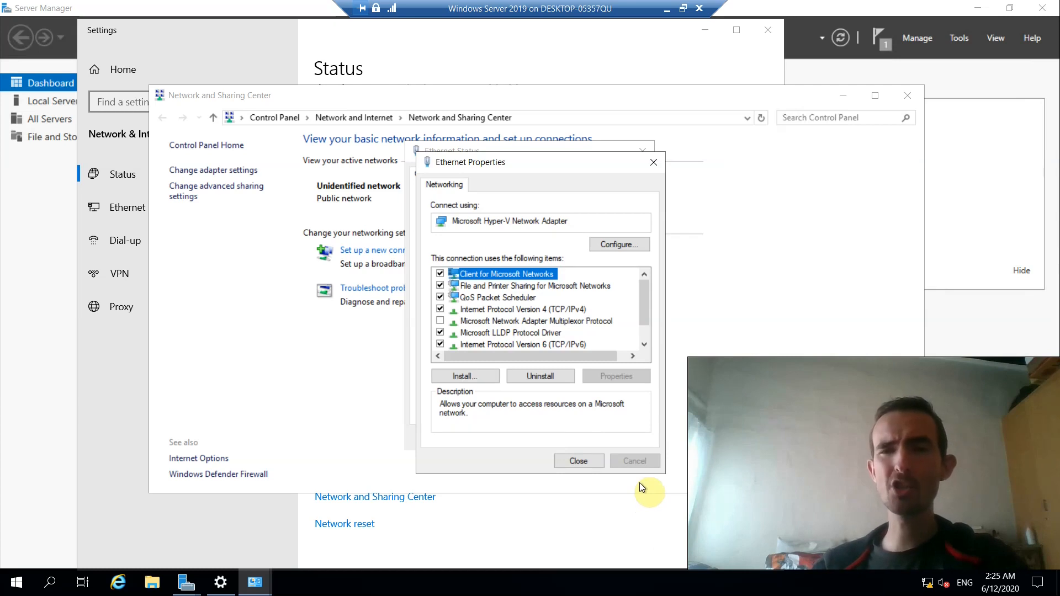
click(579, 461)
click(640, 439)
click(912, 95)
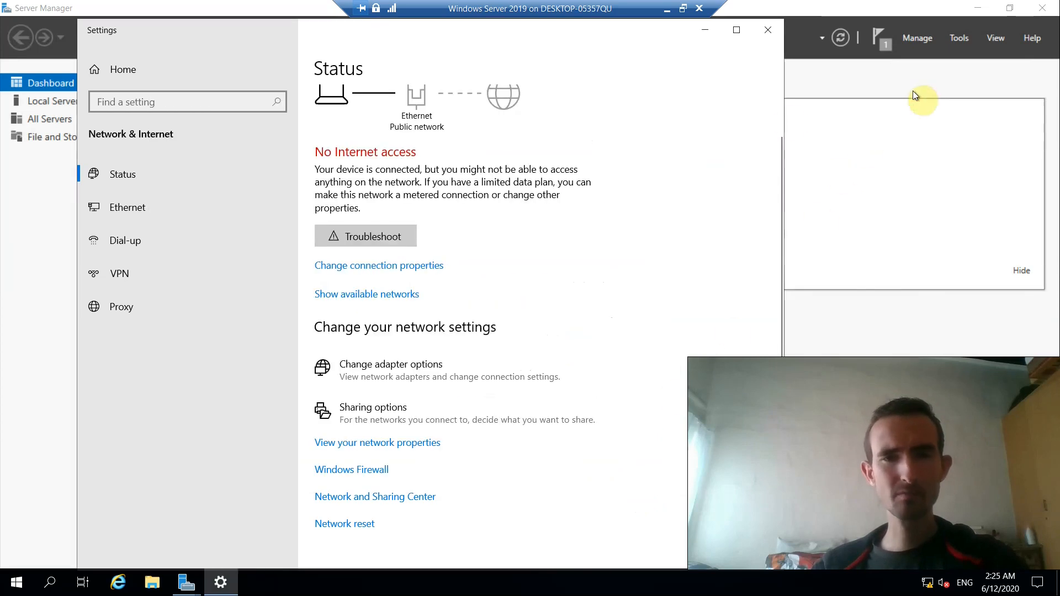
Step: Close the Settings window and the finished role installation wizard, and commit the DHCP post-install configuration that creates the security groups
click(767, 30)
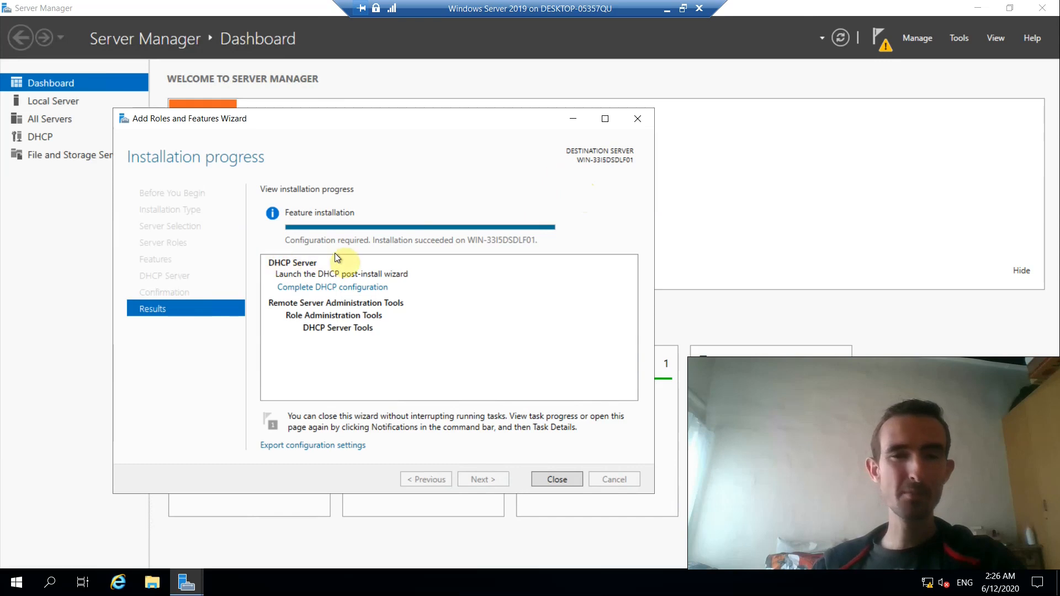
click(557, 479)
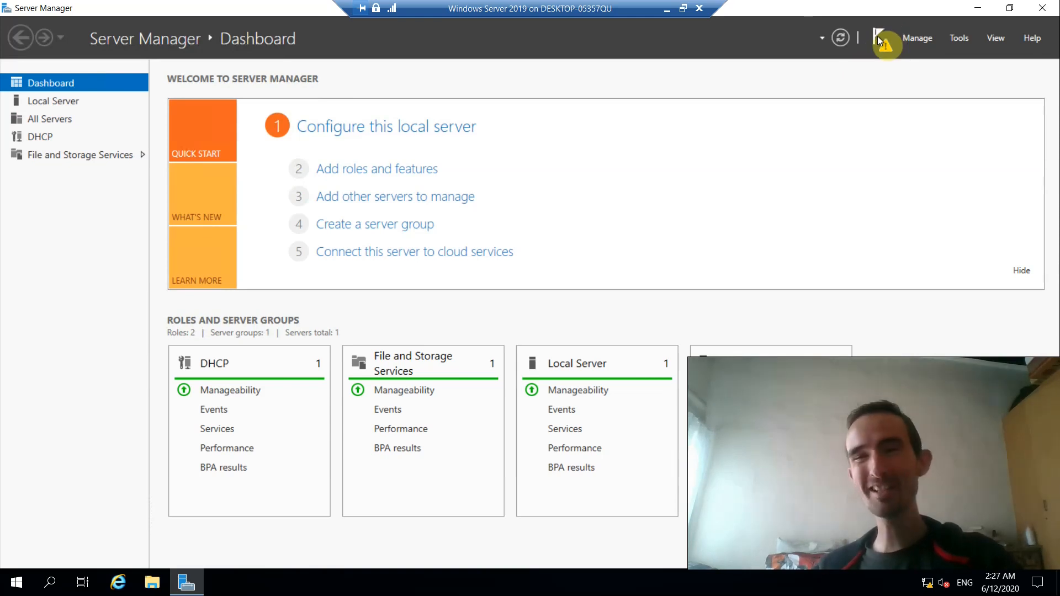
click(874, 44)
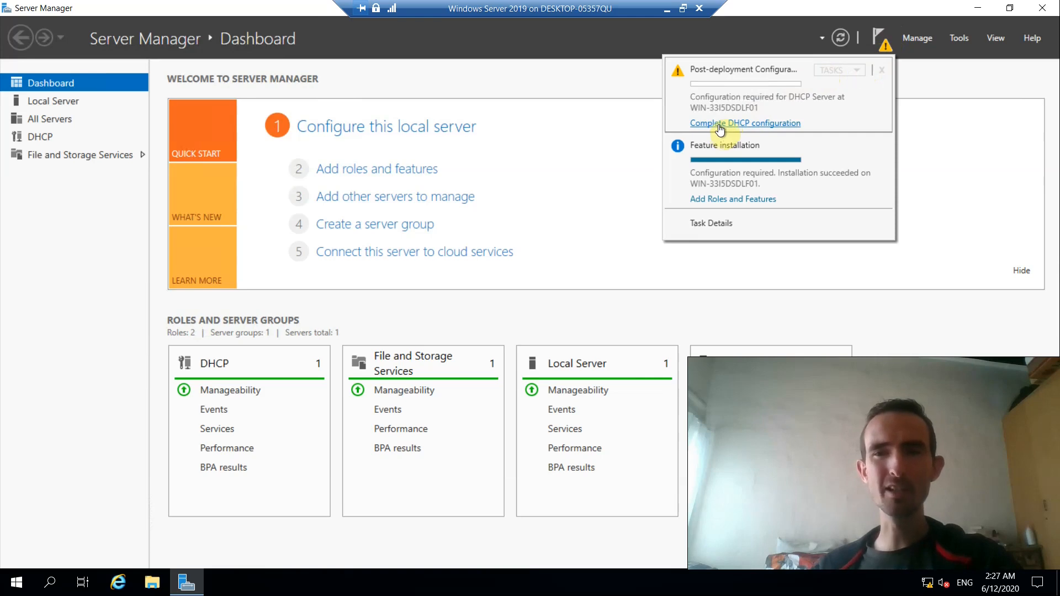
click(742, 122)
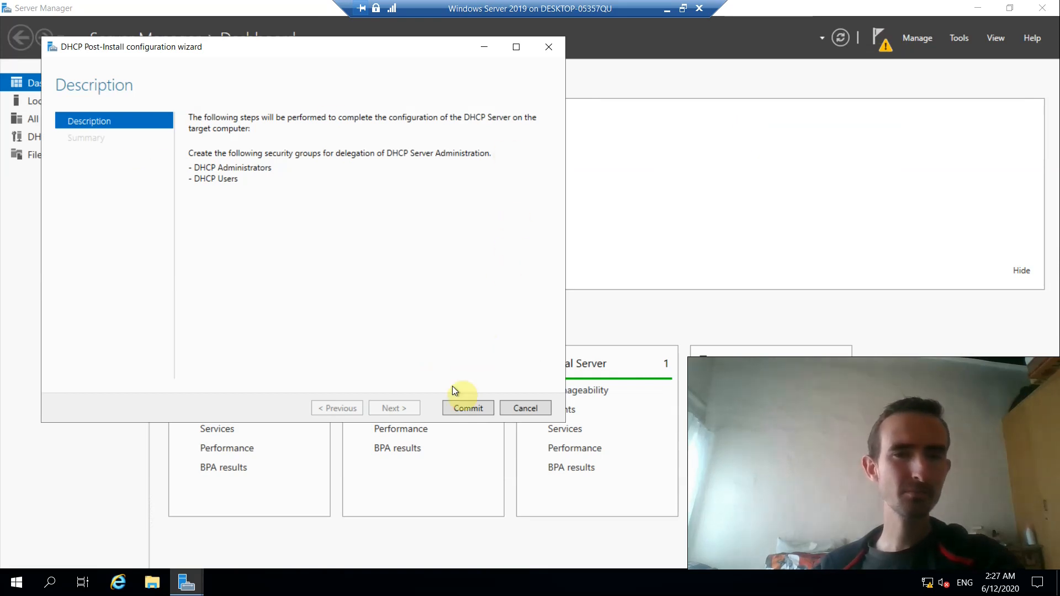
click(481, 410)
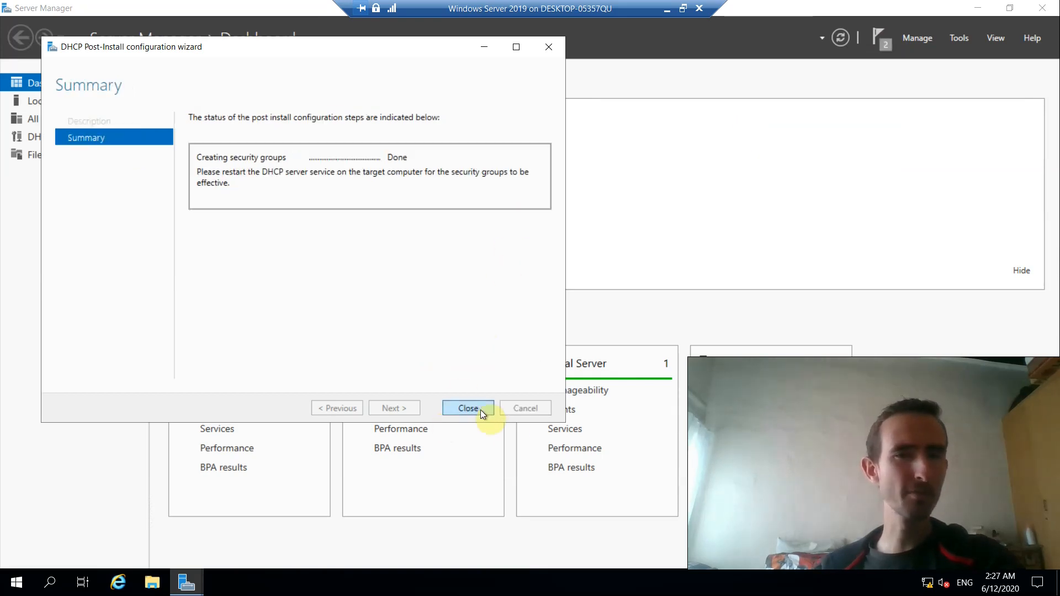
click(462, 410)
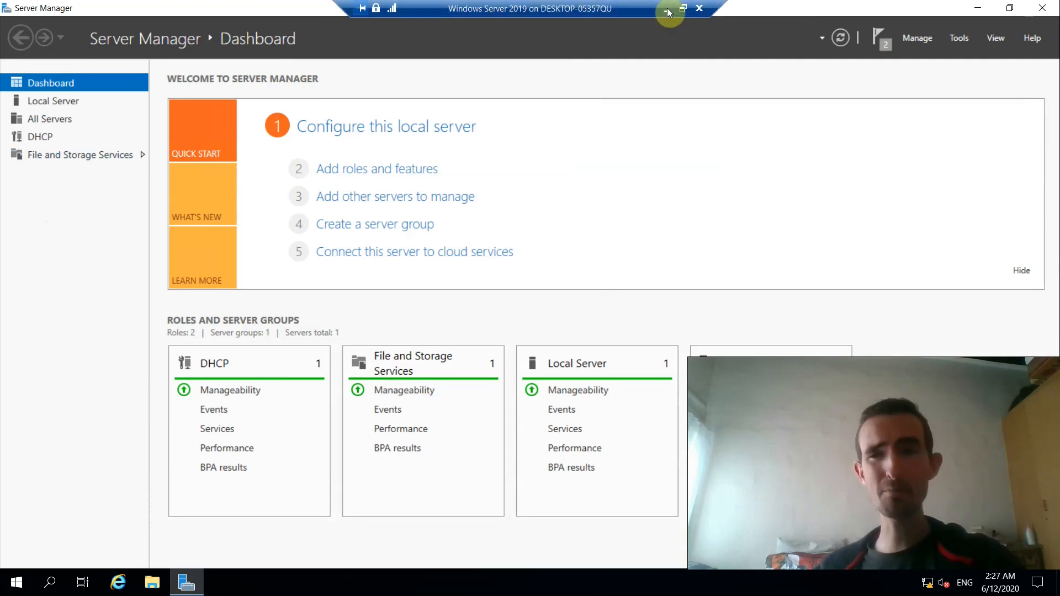
Step: Open the DHCP management console maximized with a wider console tree, and expand the server's IPv4 node
click(959, 38)
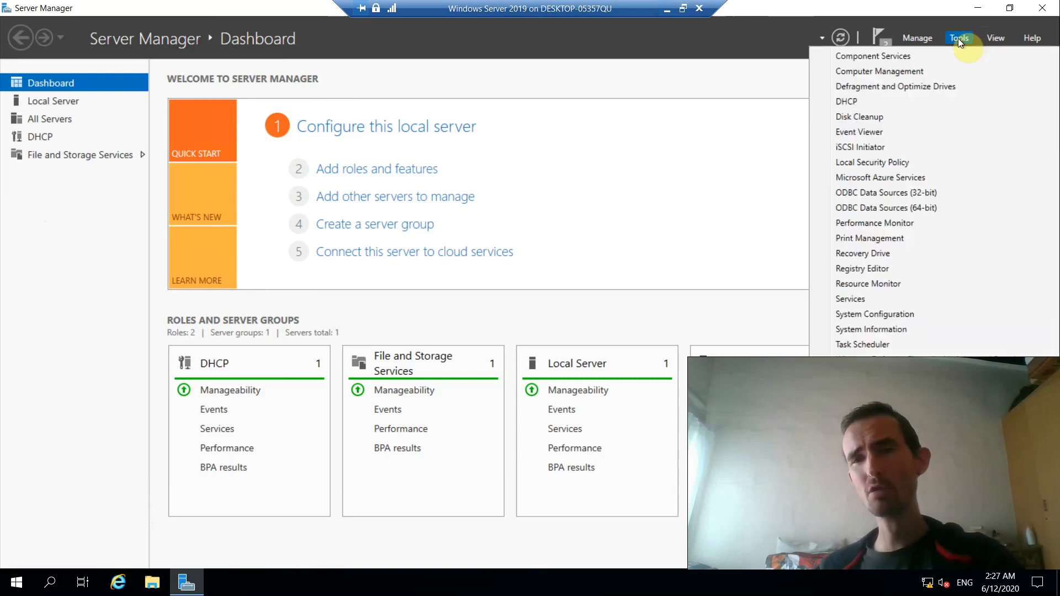
click(874, 101)
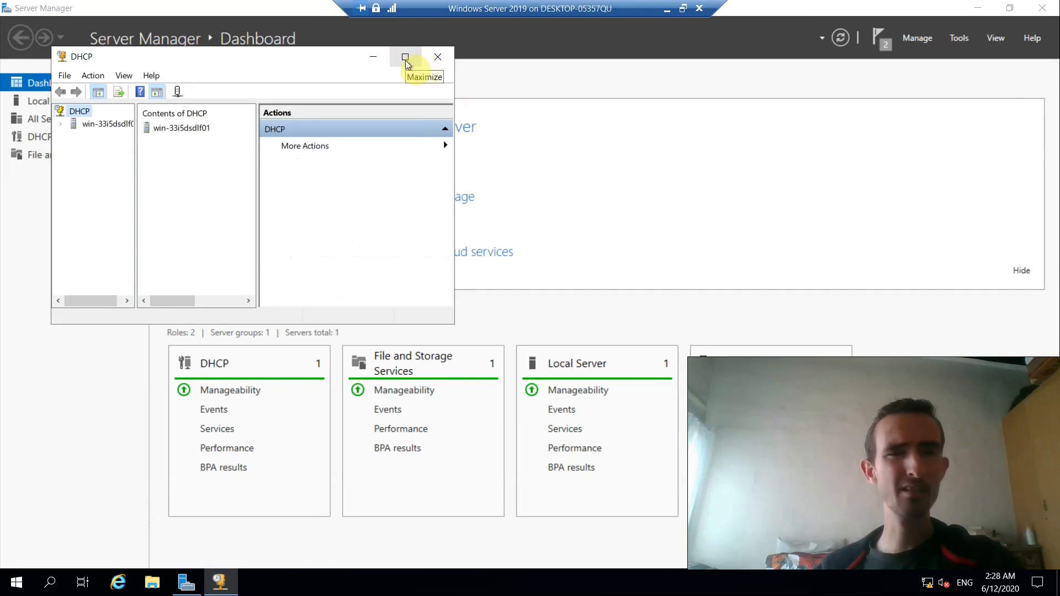
click(405, 59)
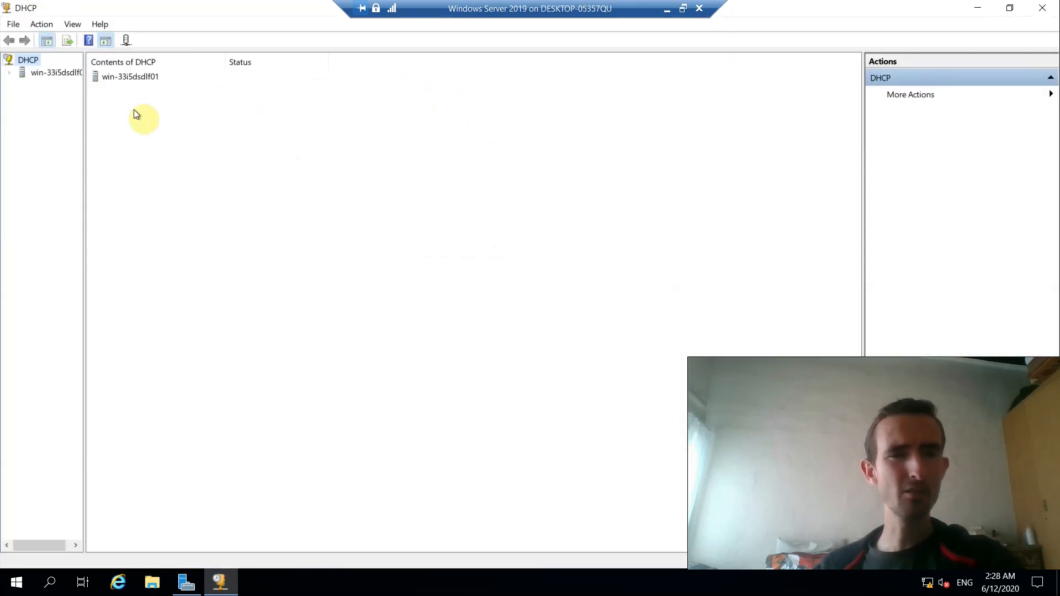
drag(84, 114, 149, 122)
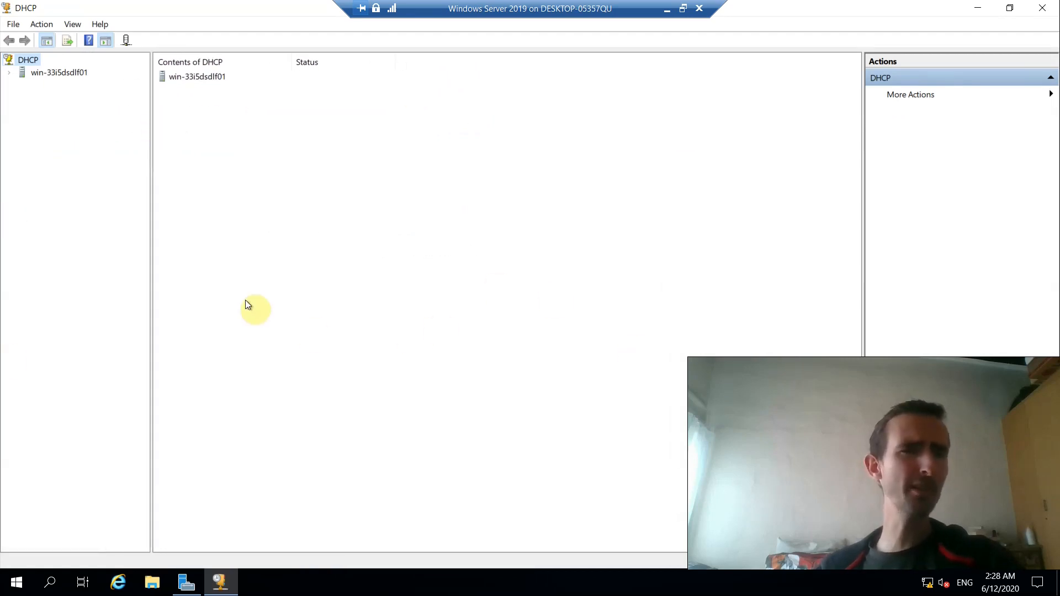
click(59, 74)
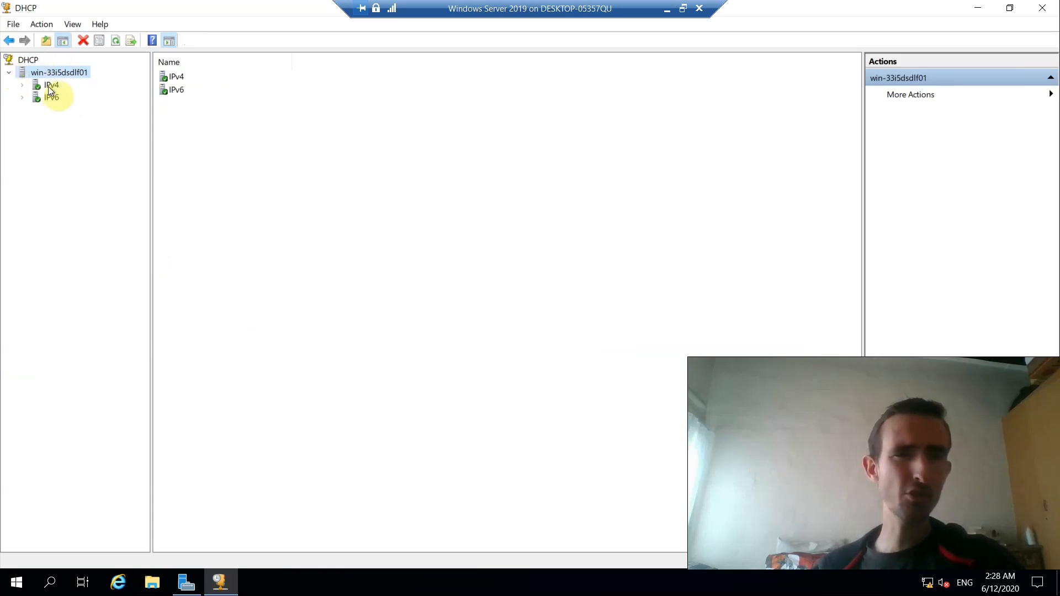
click(21, 85)
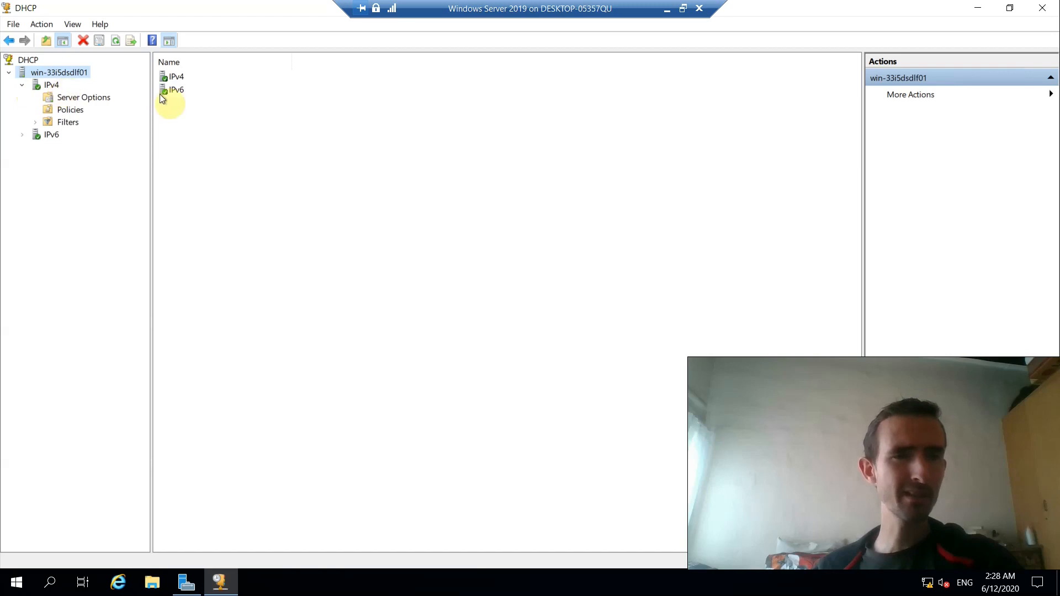
click(75, 76)
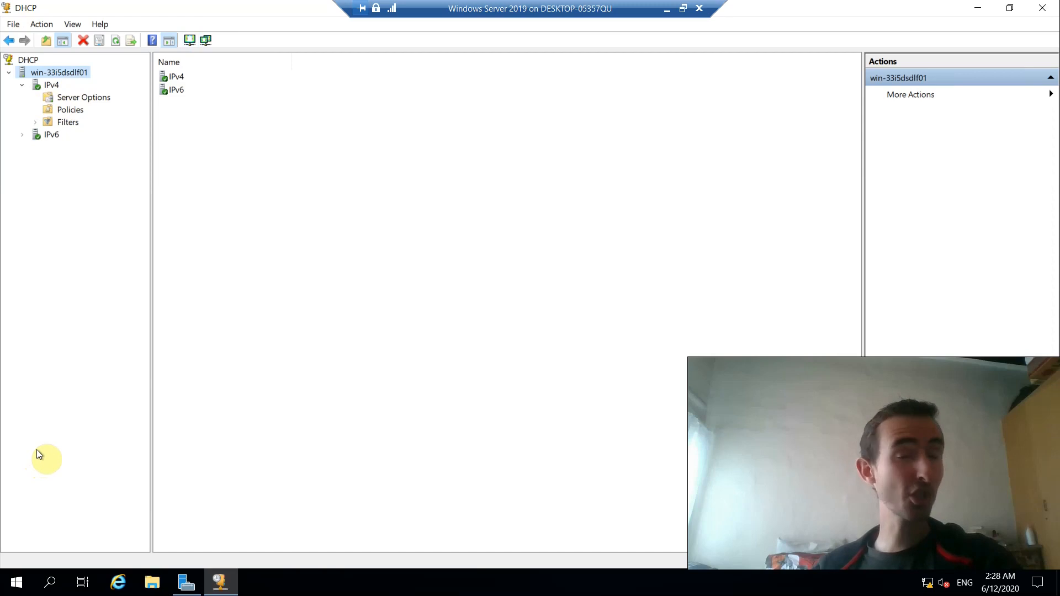
Step: Start a new IPv4 scope on the DHCP server and name it BurningIceTech, leaving the description empty
right_click(55, 88)
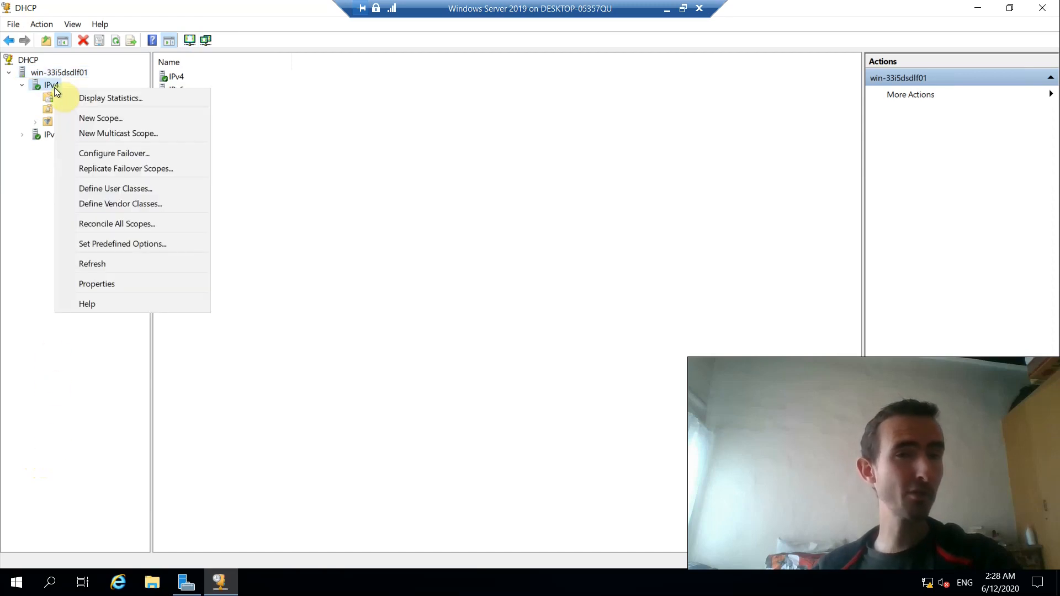
click(117, 118)
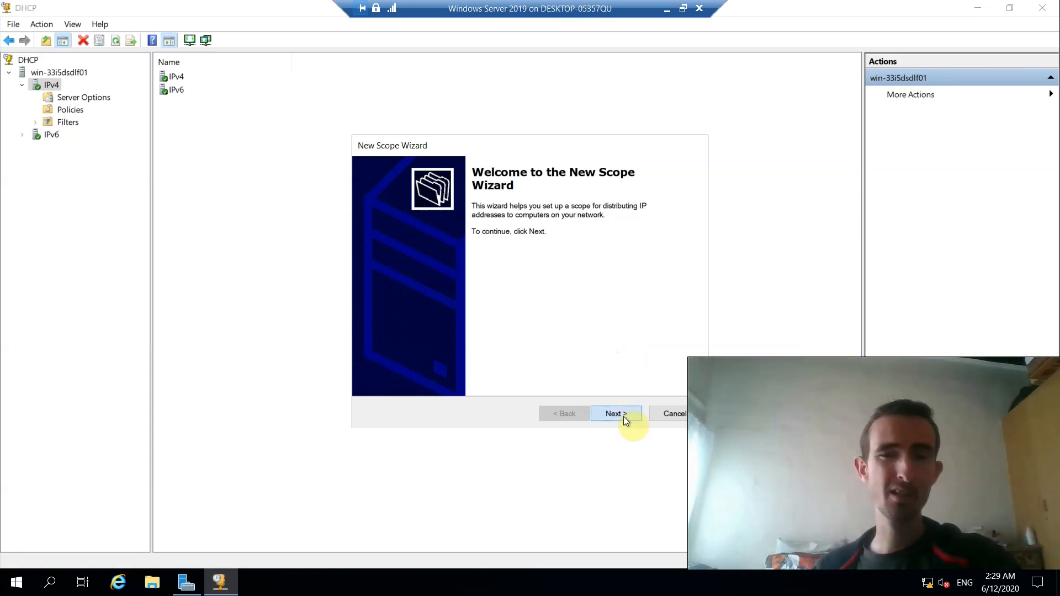
click(624, 416)
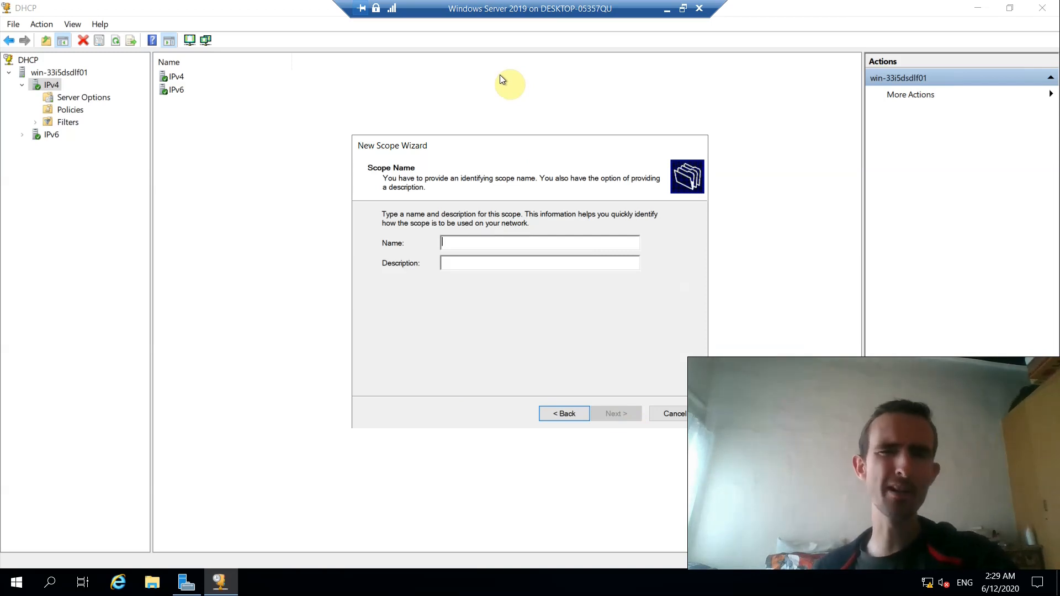
text(Burni)
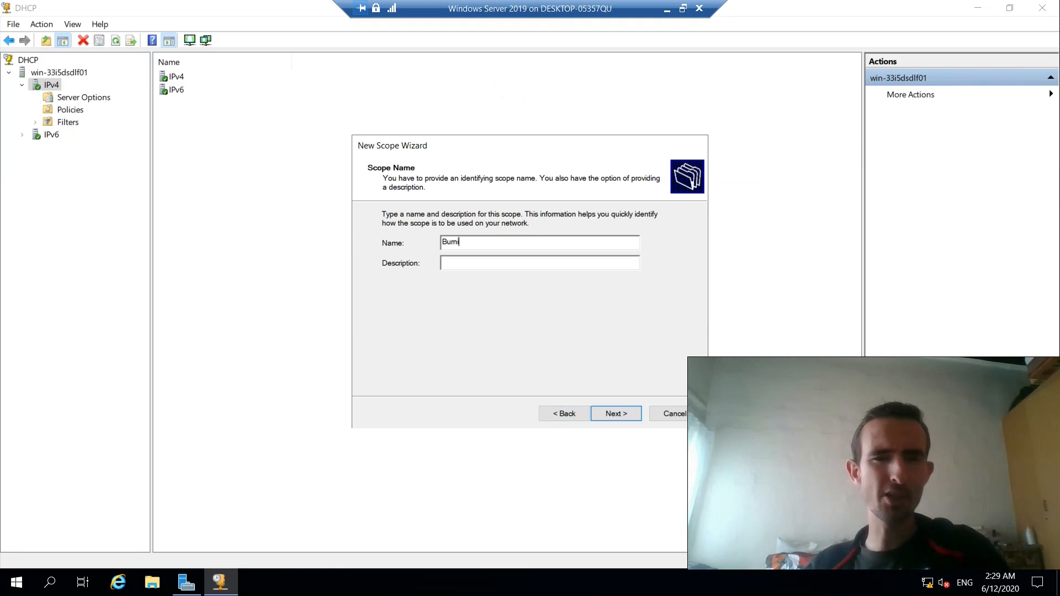
text(ngIceTech)
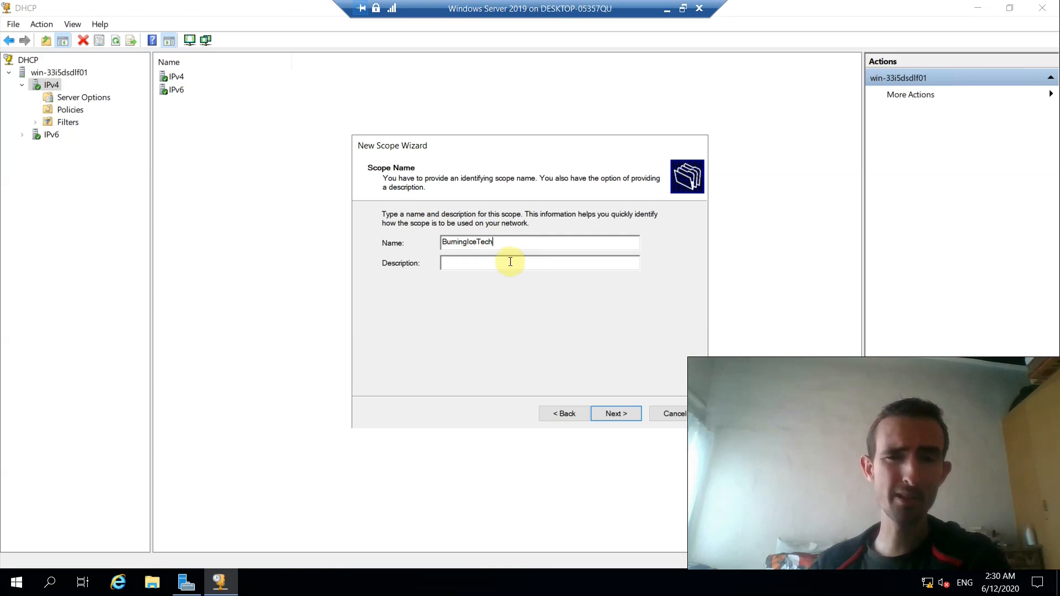
click(629, 416)
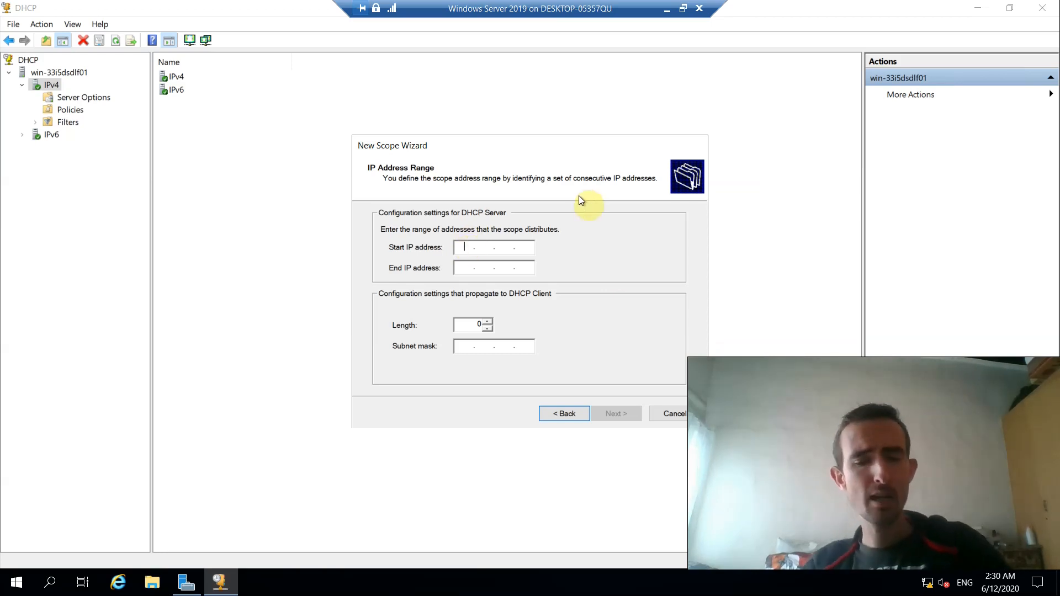
Step: Set the scope's address range to start at 192.168.0.20 and end at 192.168.0.50
text(192 . 168 . )
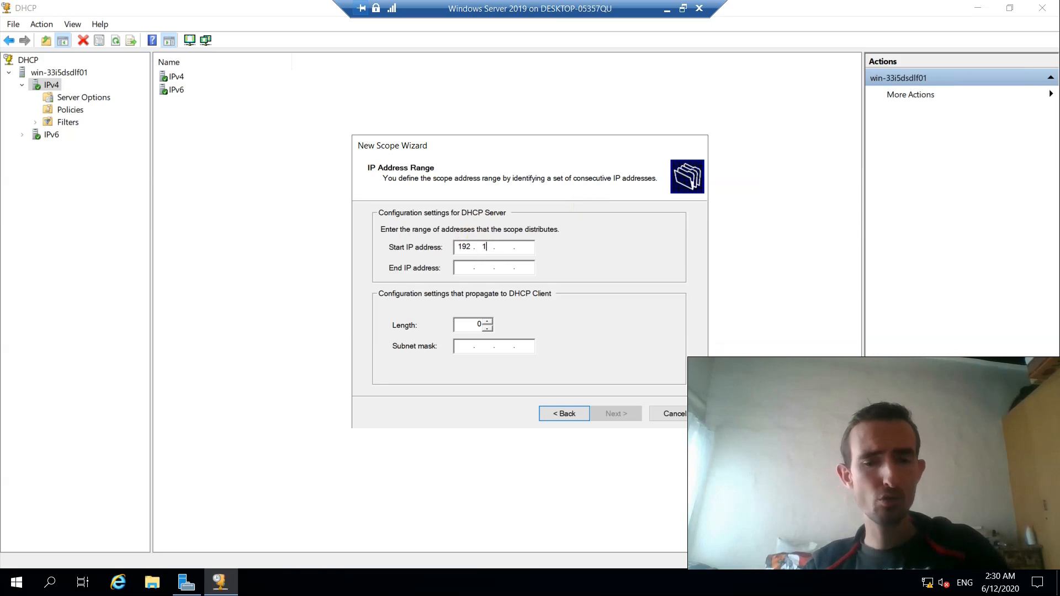
text(0)
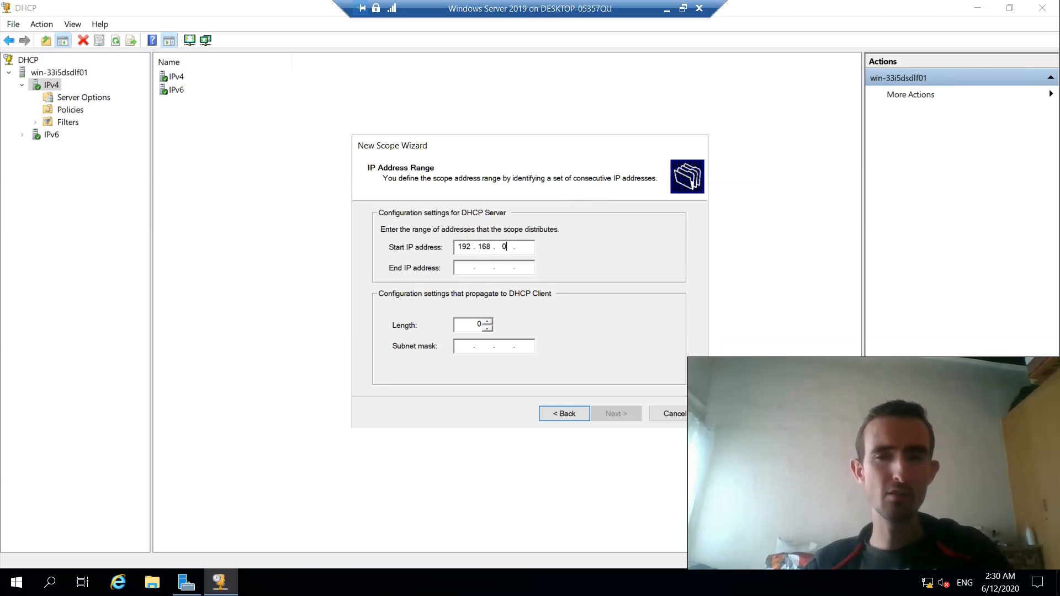
click(531, 251)
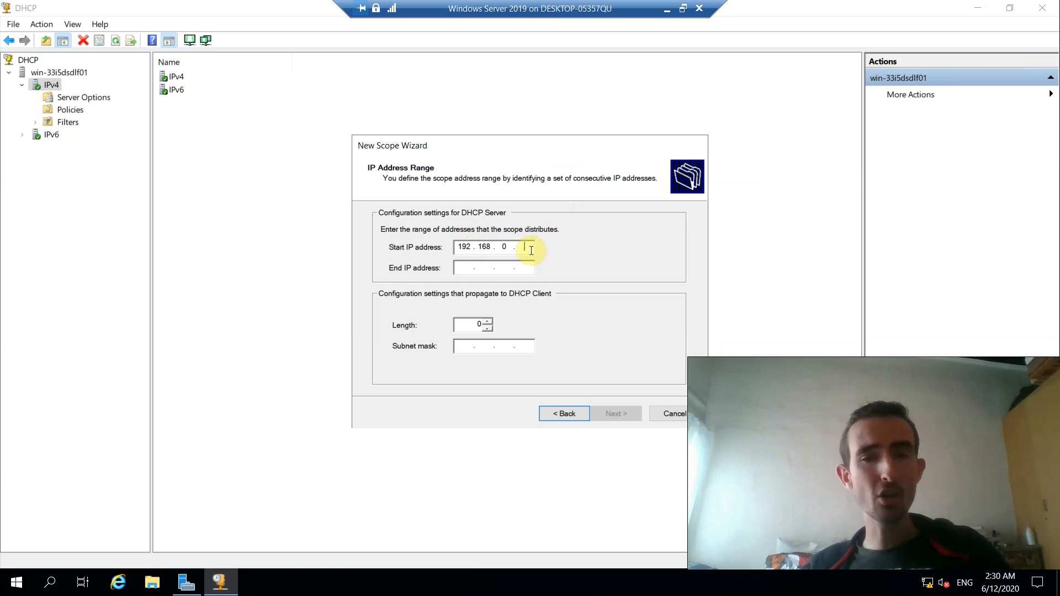
text(20)
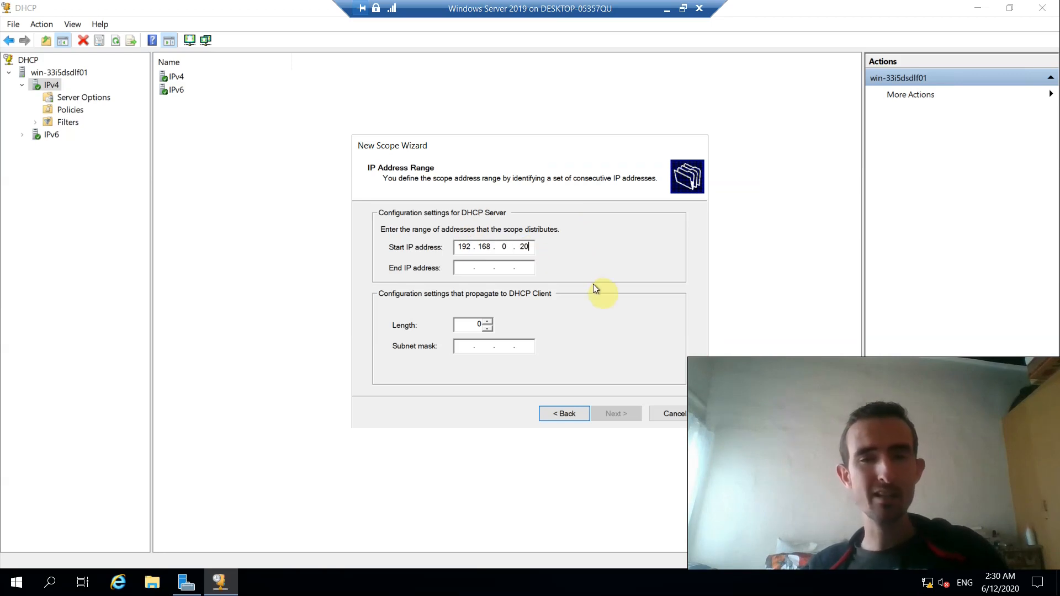
click(464, 268)
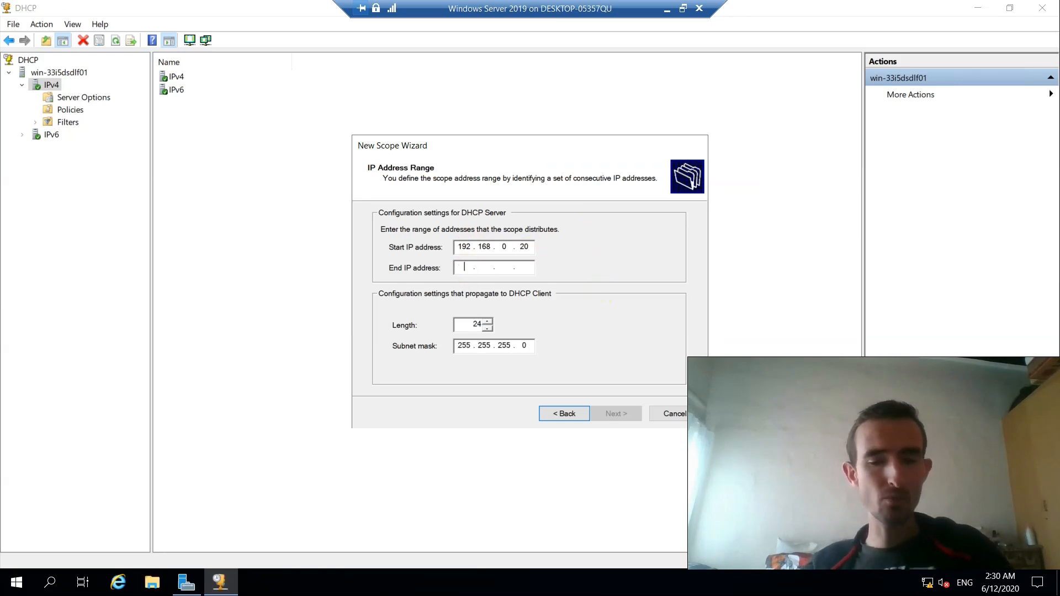
text(192.168.0)
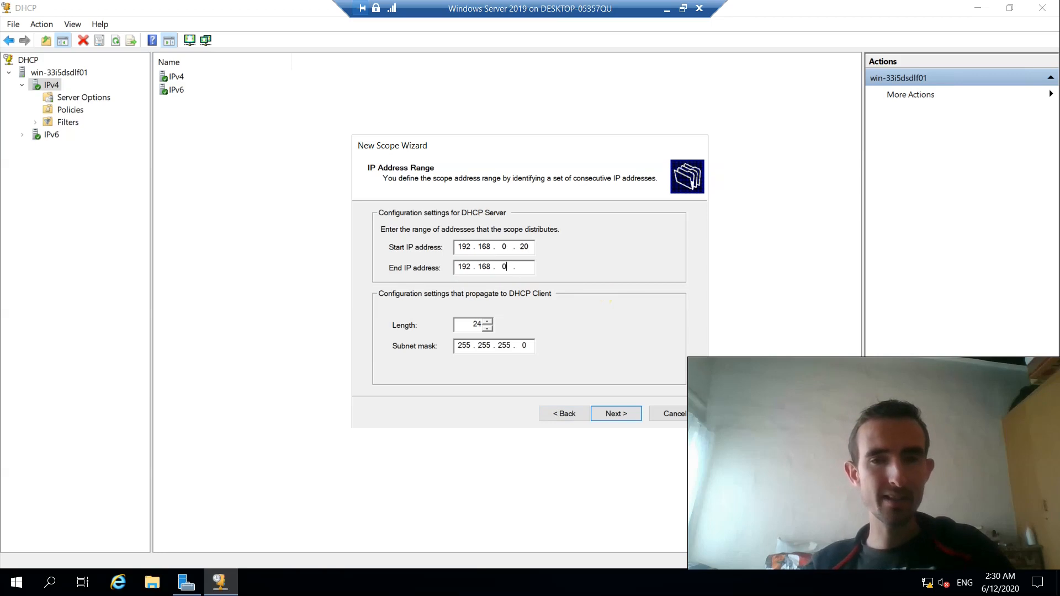
text(.50)
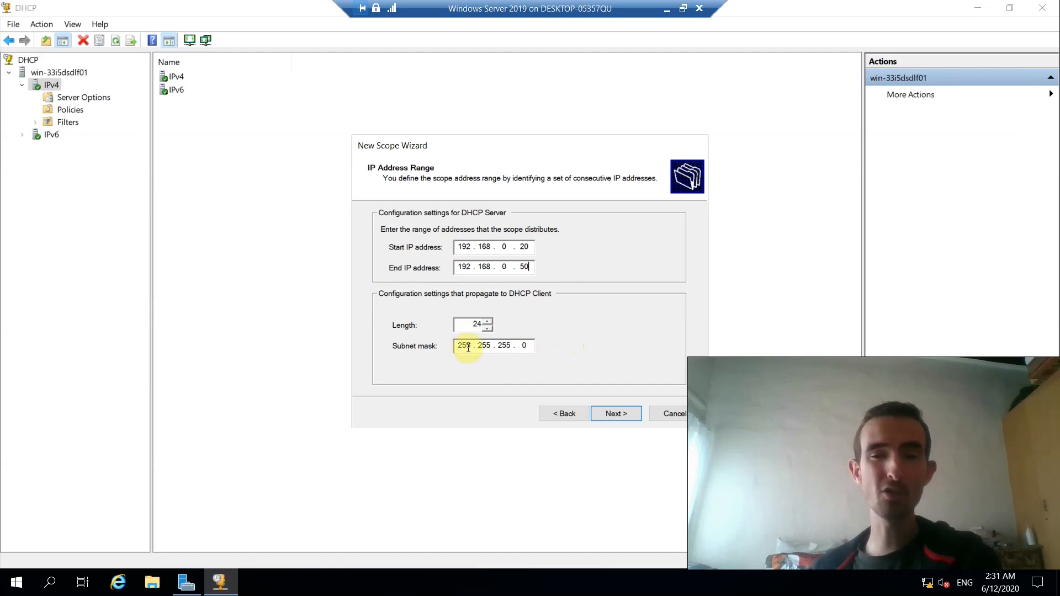
Step: Examine the scope's subnet mask octet by octet and compare it with the start and end IP addresses
double_click(523, 345)
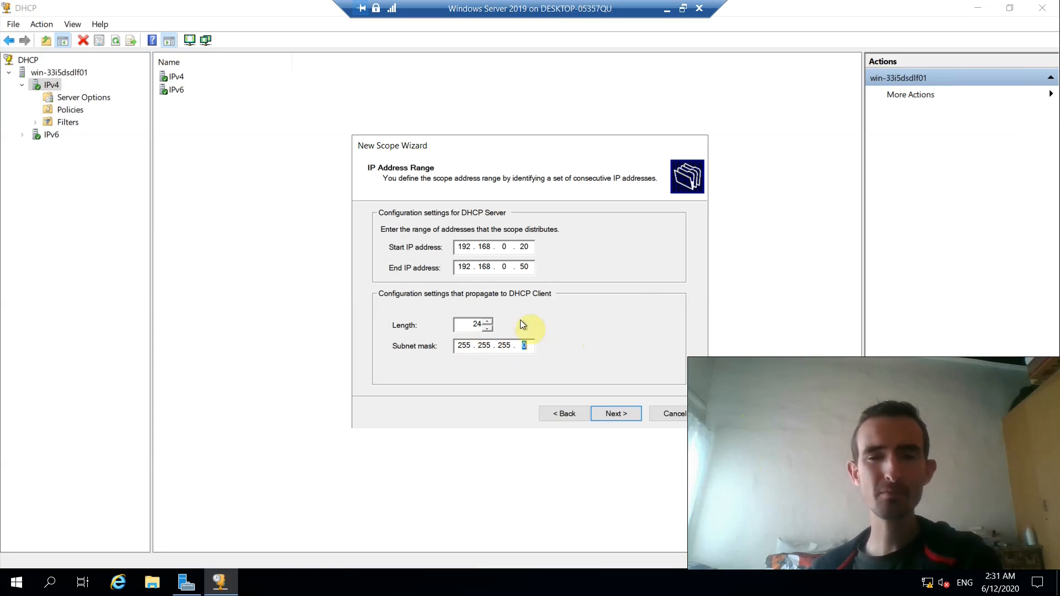
double_click(463, 346)
click(509, 348)
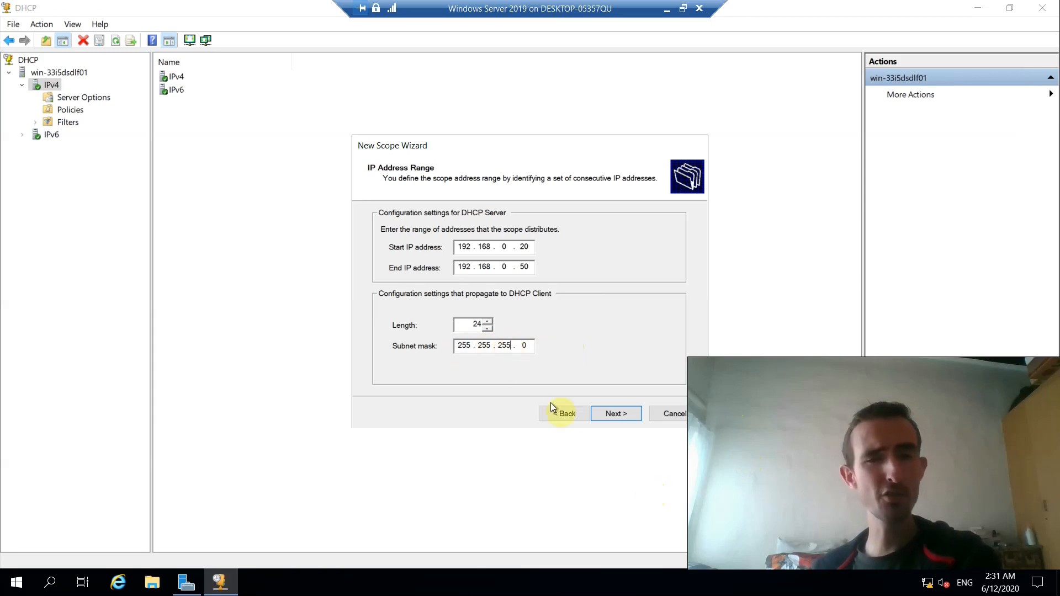
click(495, 347)
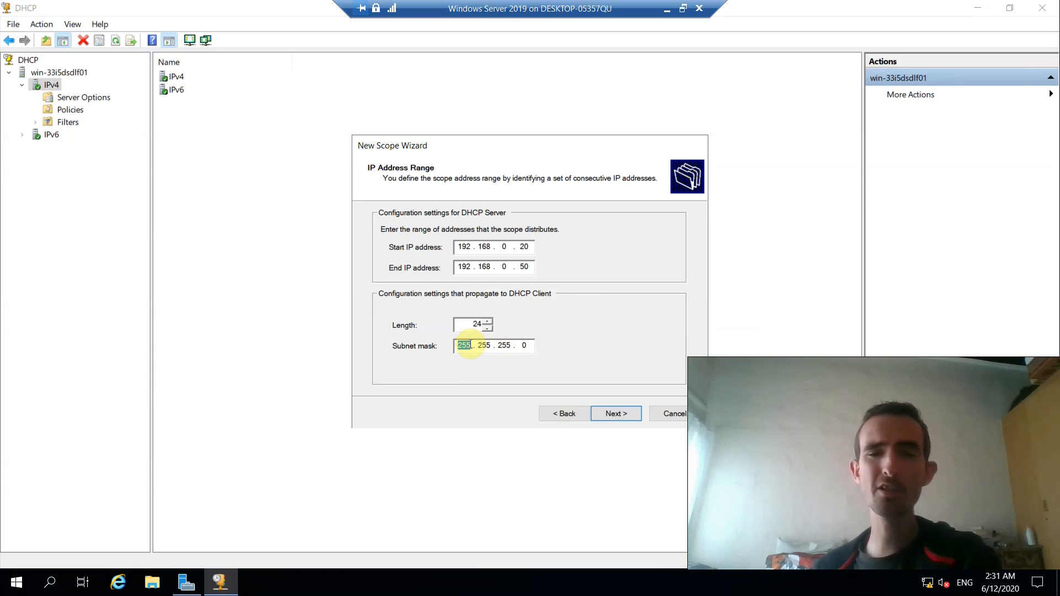
drag(482, 347, 525, 350)
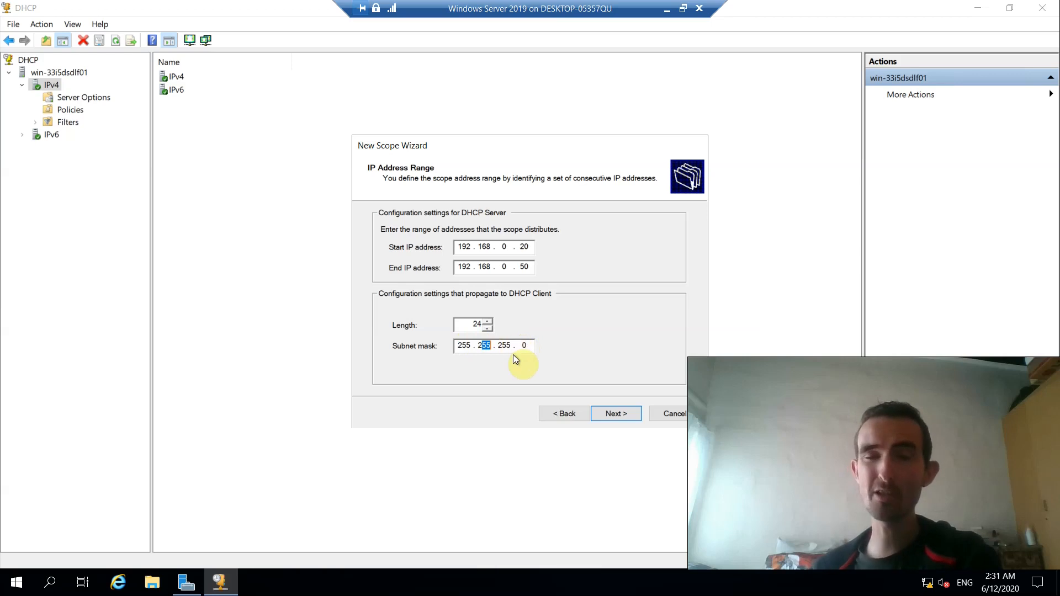
click(524, 340)
drag(523, 346, 529, 348)
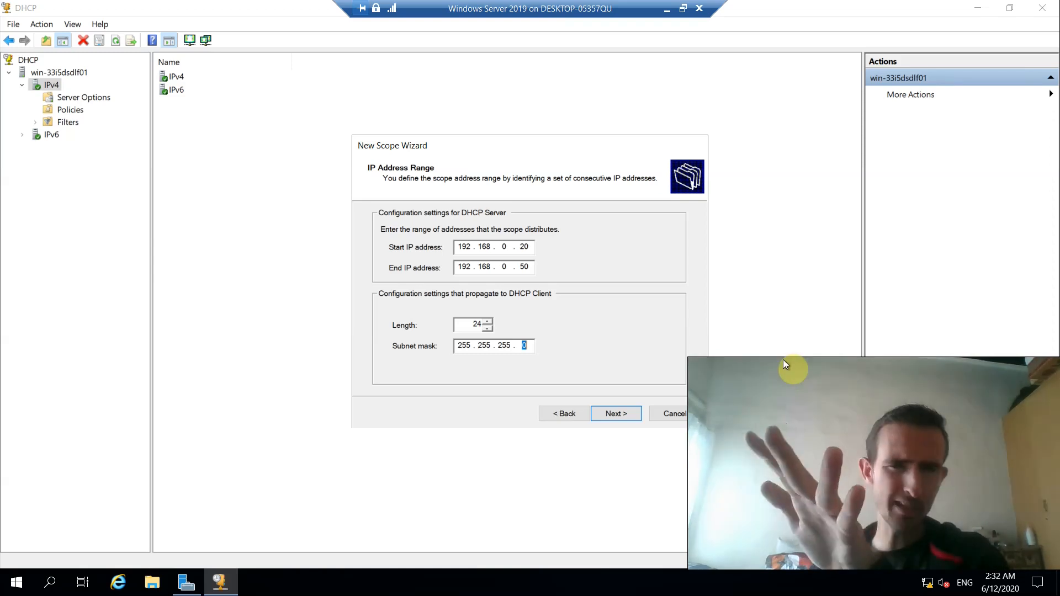
click(521, 245)
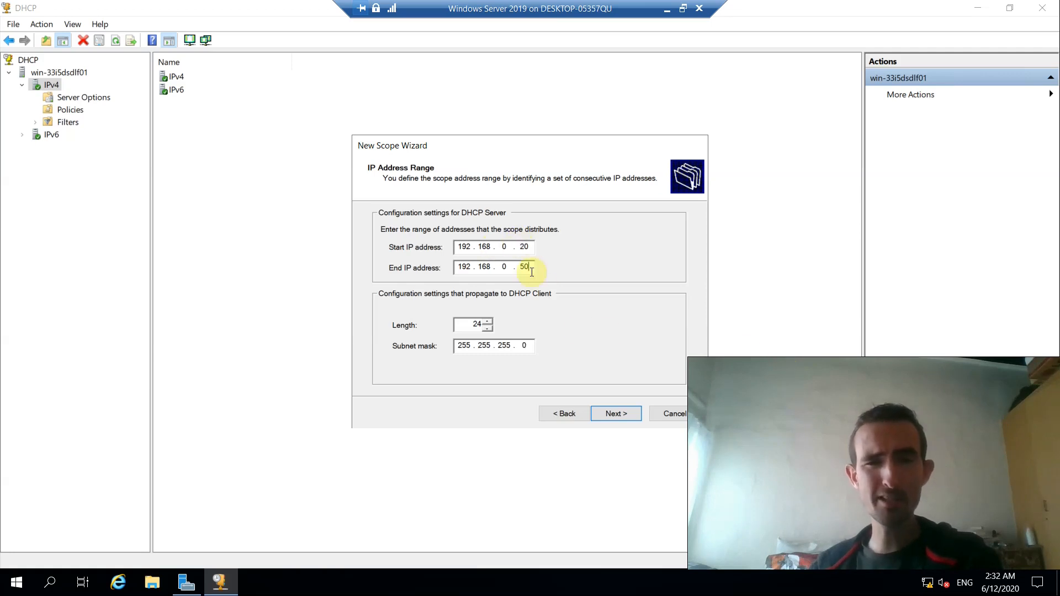
click(532, 268)
click(465, 353)
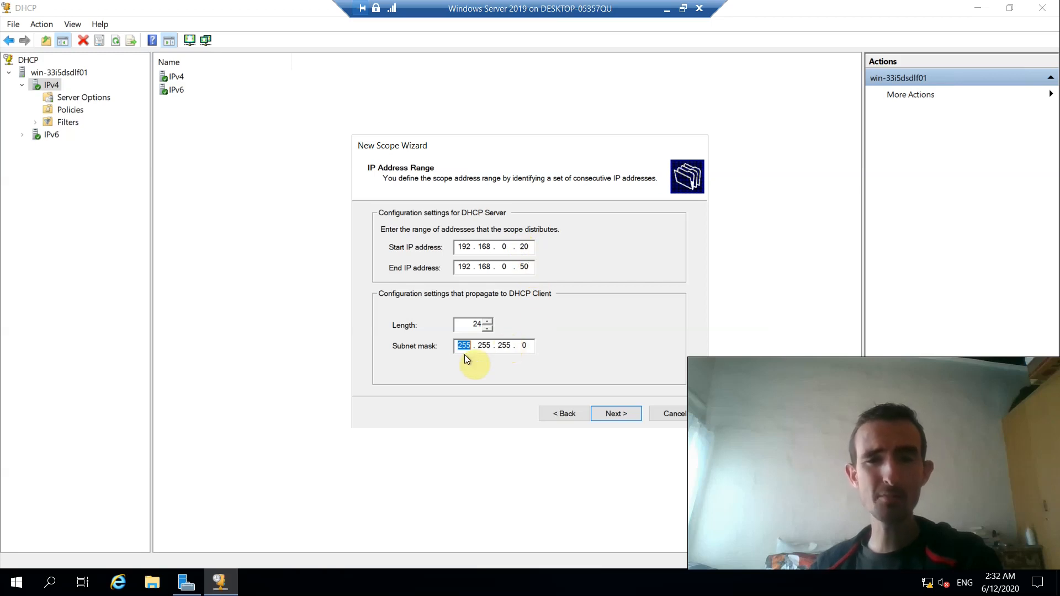
click(459, 247)
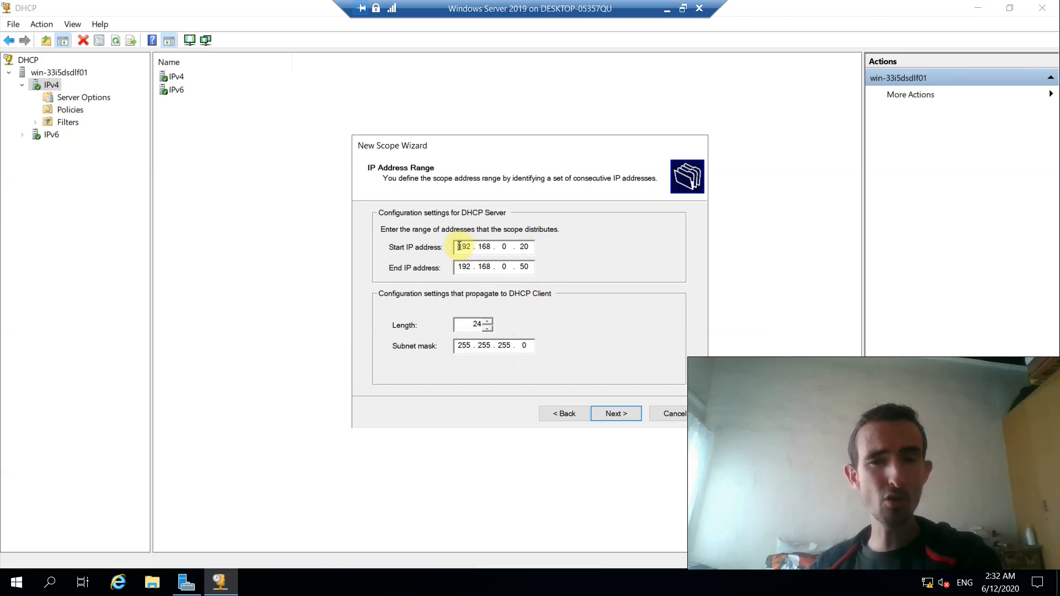
click(509, 247)
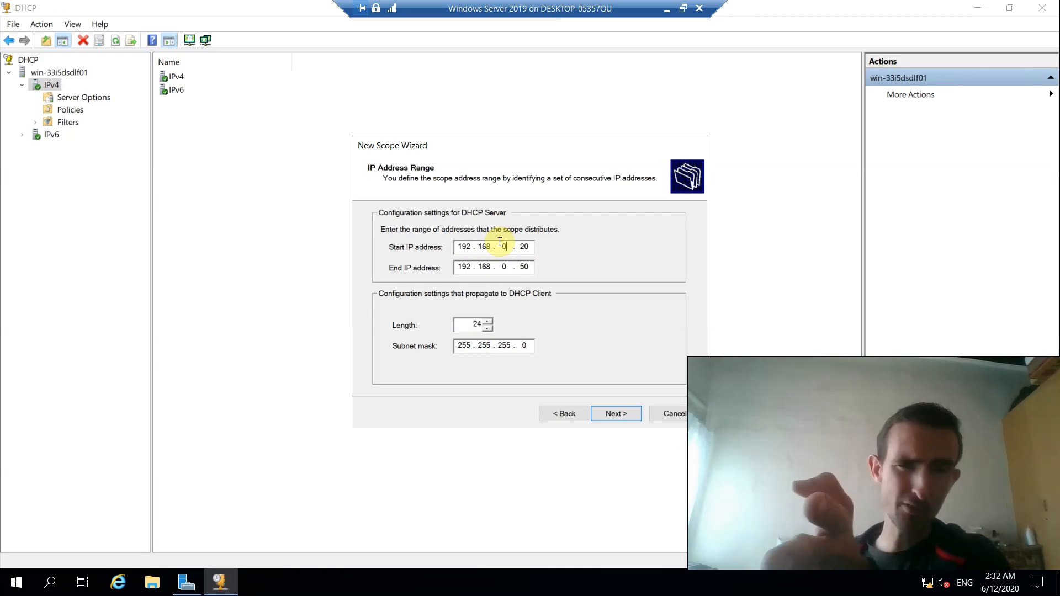
Step: Accept the address range and exclude the single address 192.168.0.25 from the scope
click(616, 417)
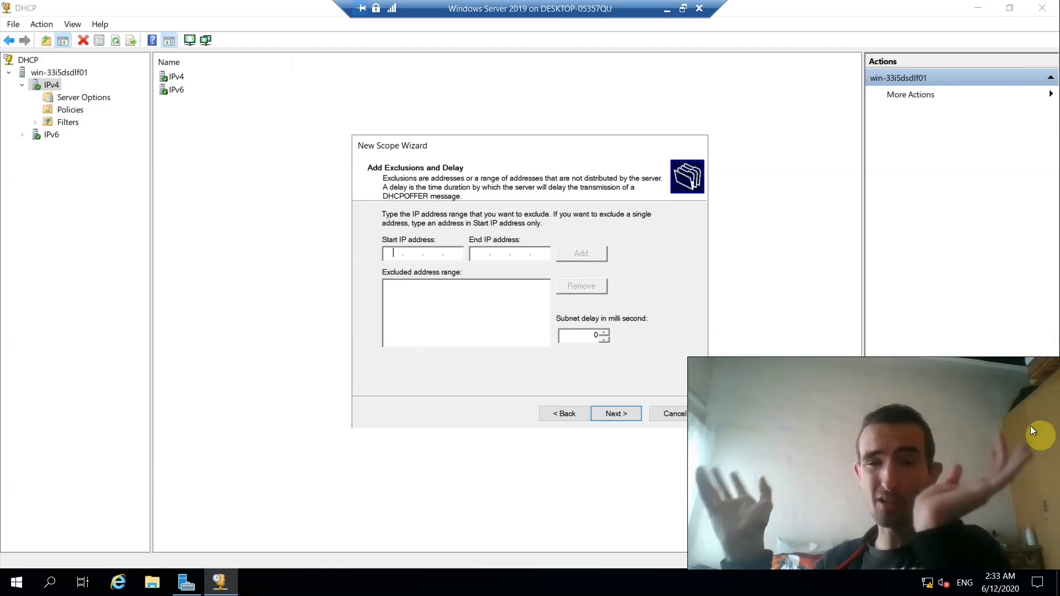
text(192 . )
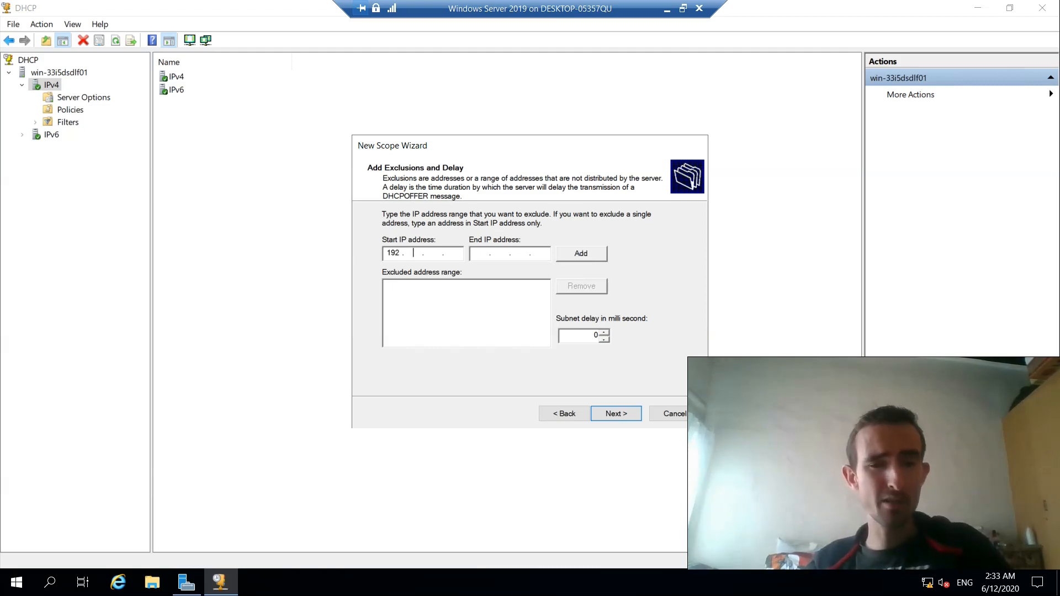
text(168 . 0)
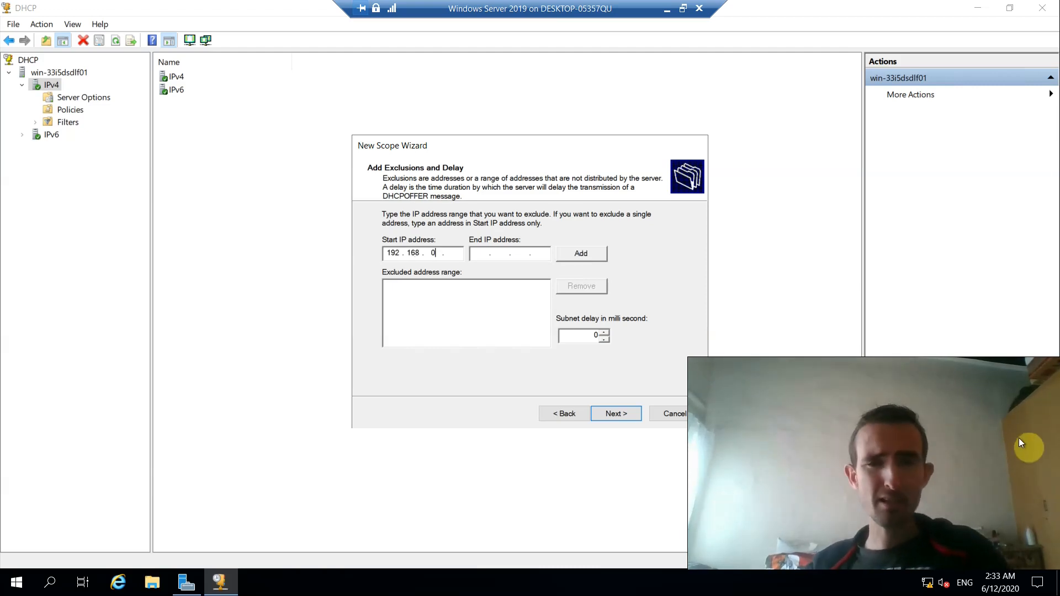
click(446, 254)
click(452, 253)
text(251921680)
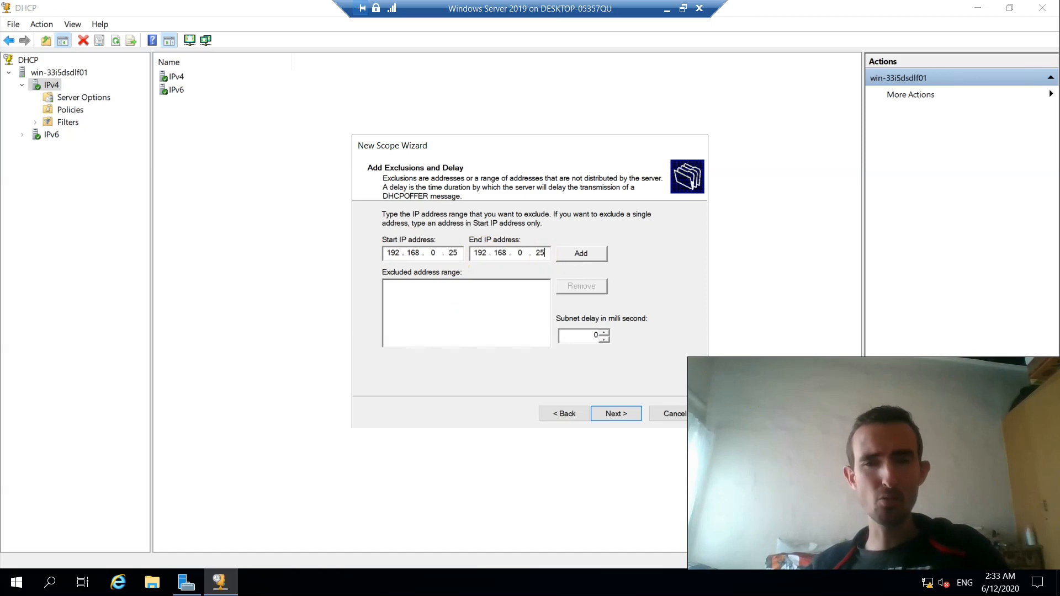
click(572, 257)
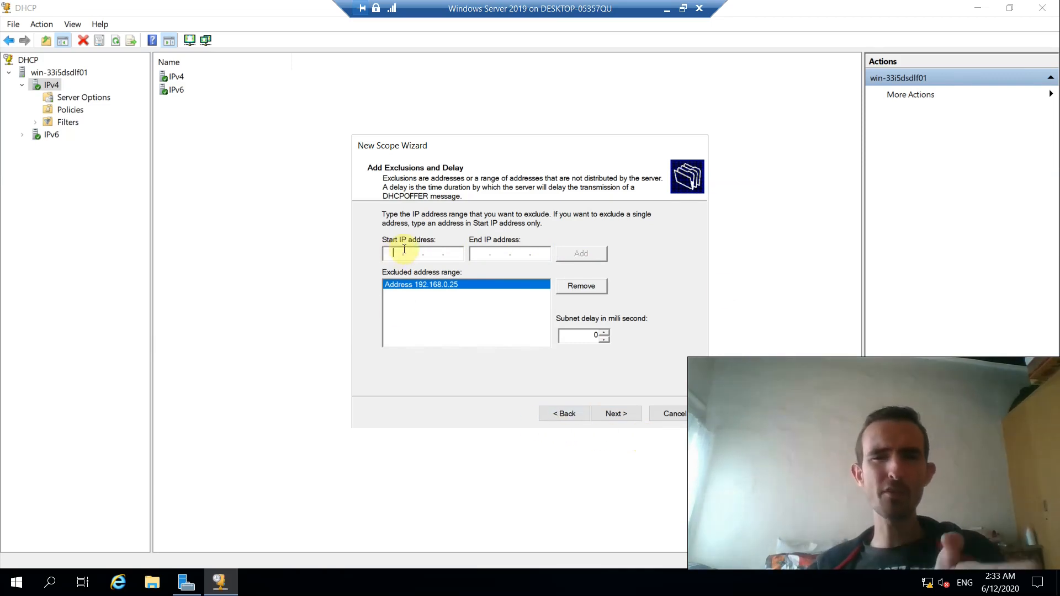
Step: Add an exclusion range from 192.168.0.26 to 192.168.0.29, and remove it from the excluded addresses again
text(192 . )
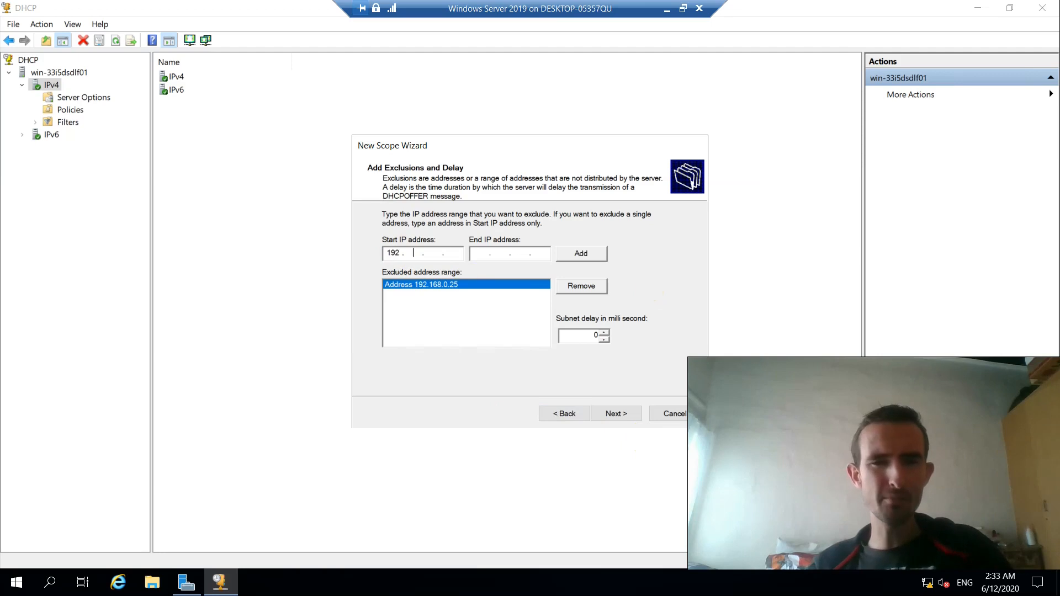
text(168 . 0 )
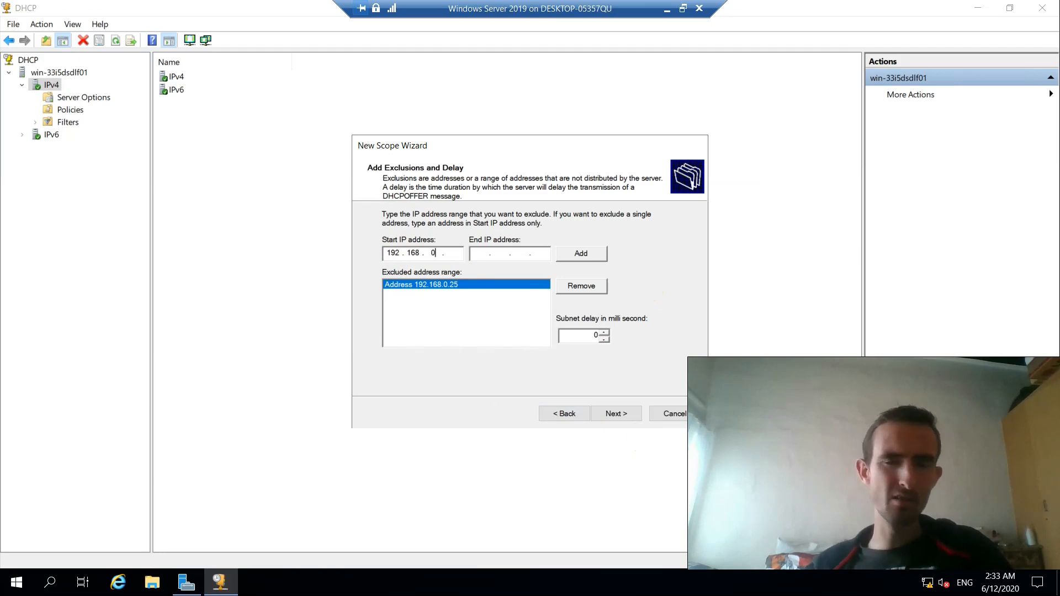
text(. 26)
click(483, 251)
text(192 . 168 . 0 . 29)
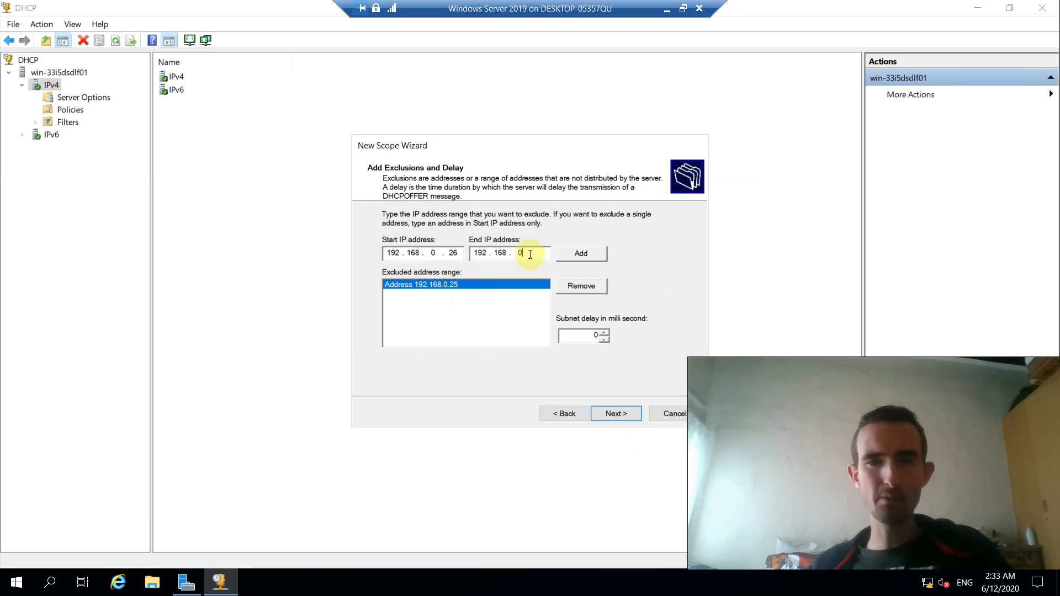
click(578, 254)
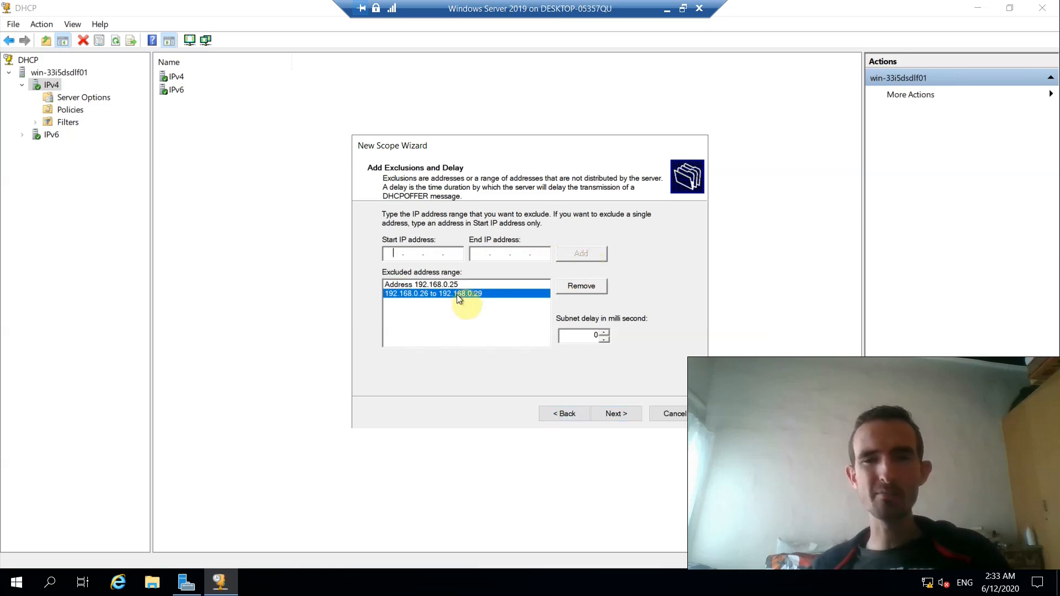
click(580, 287)
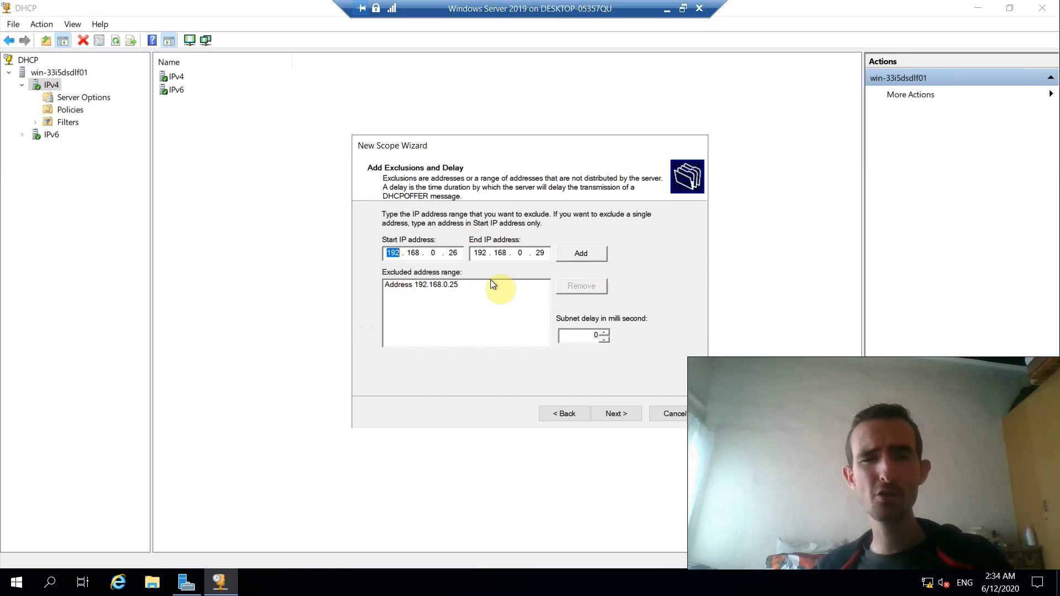
click(449, 286)
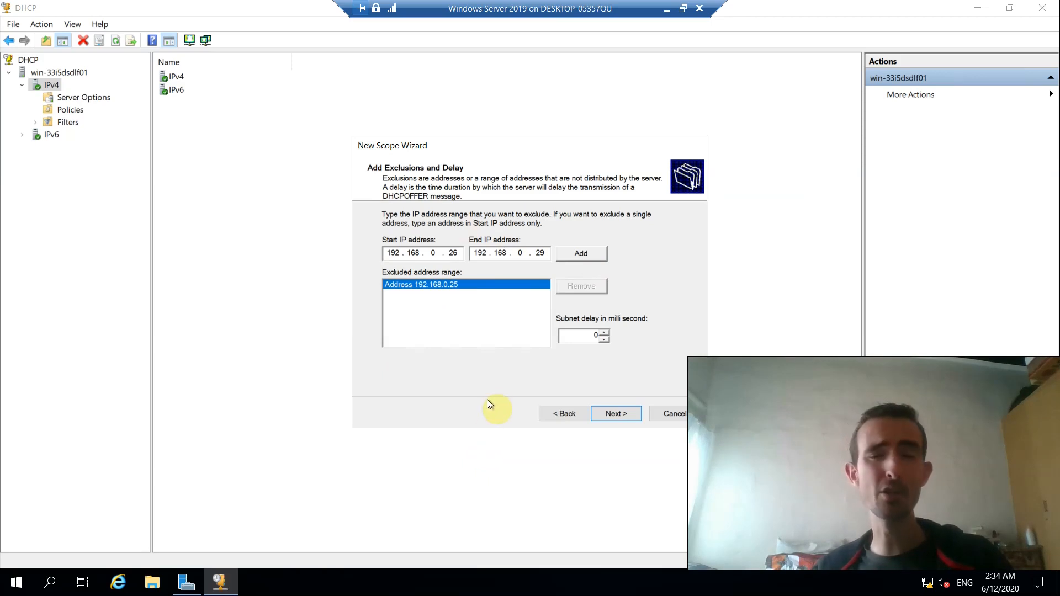
Step: Continue to the lease duration settings and limit the scope's leases to 1 day
click(625, 414)
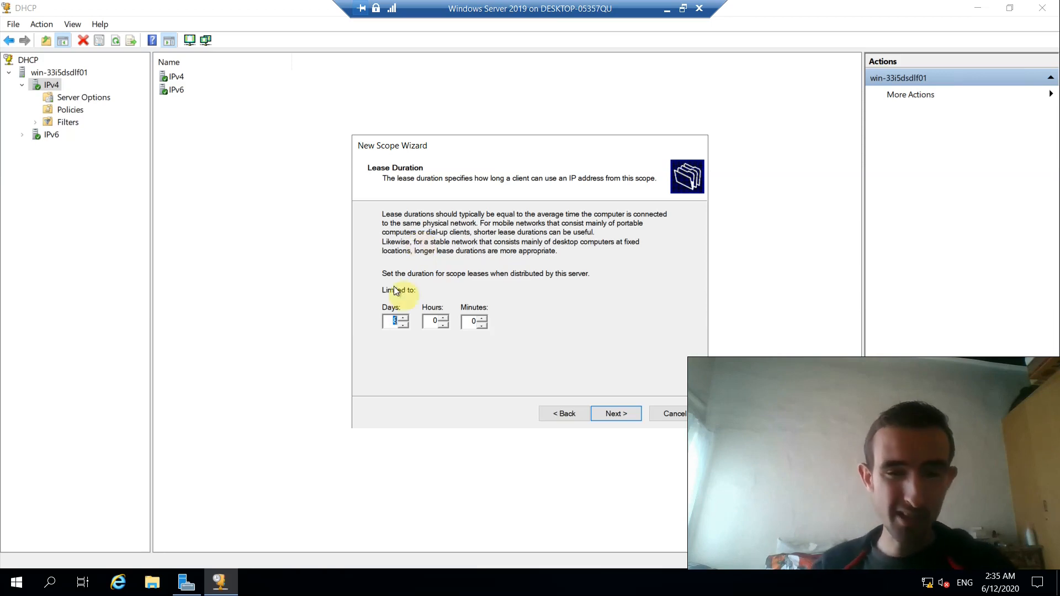
click(402, 318)
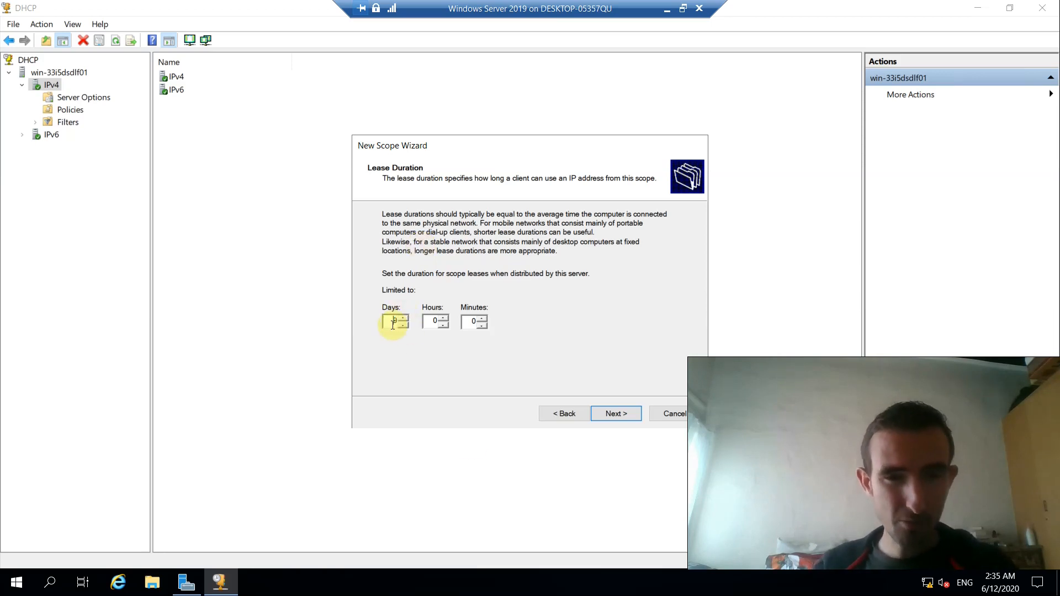
click(426, 323)
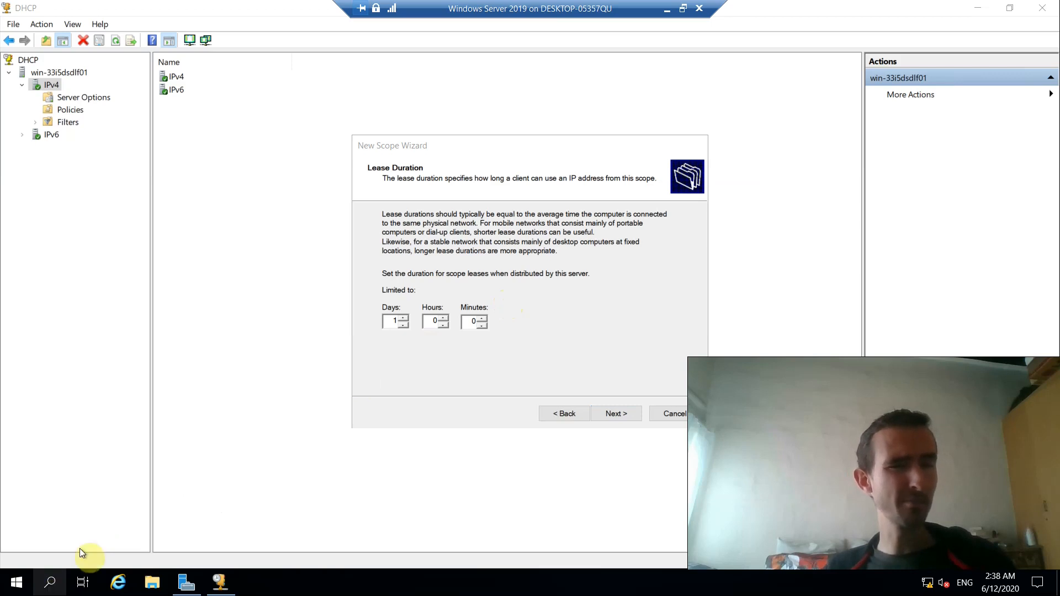
Step: Try to find the command prompt by searching Windows for cmd
click(51, 584)
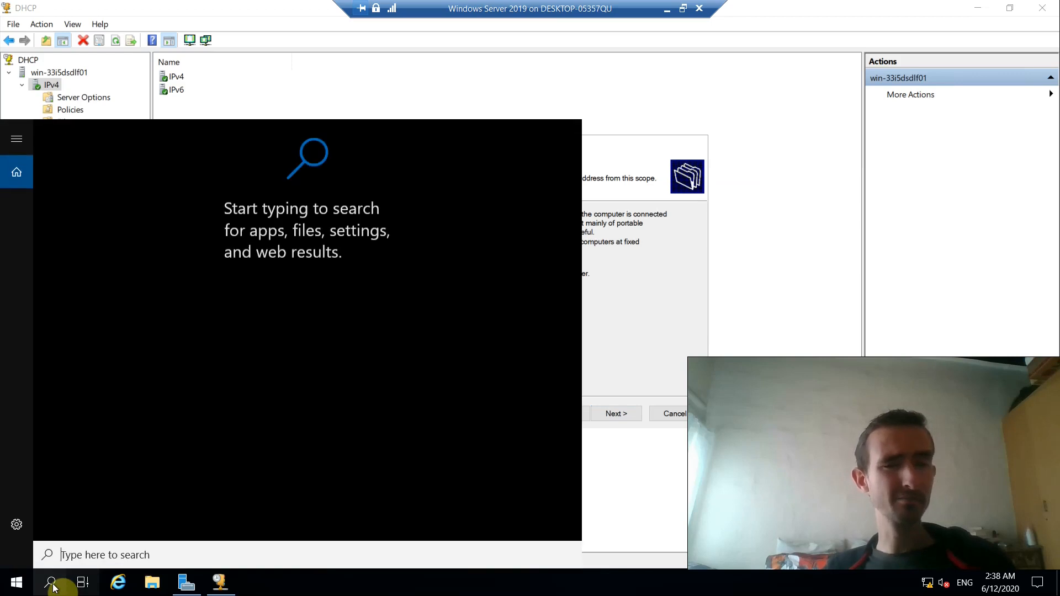
text(cmd)
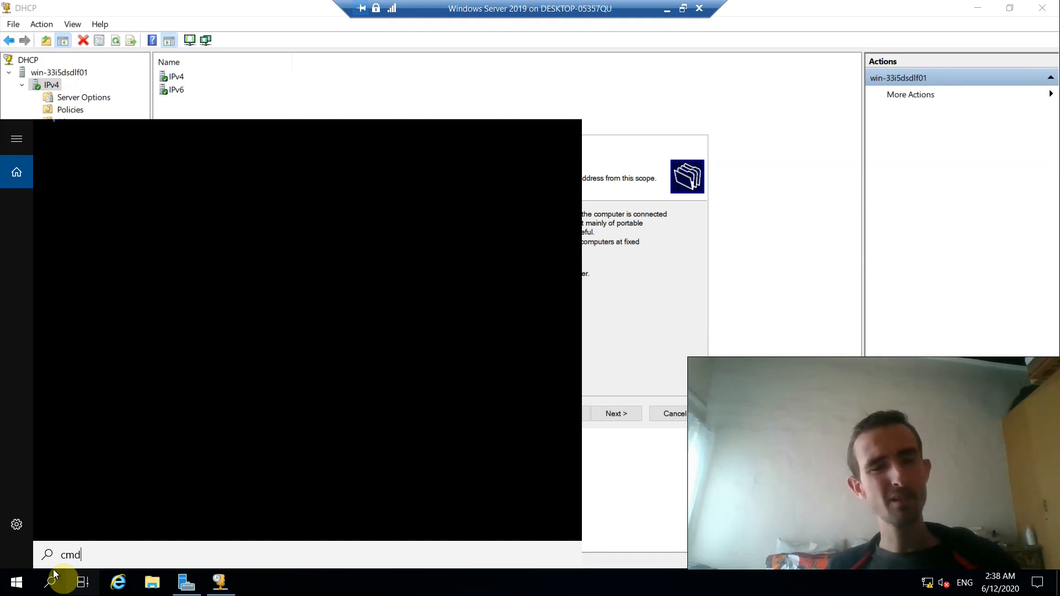
click(68, 579)
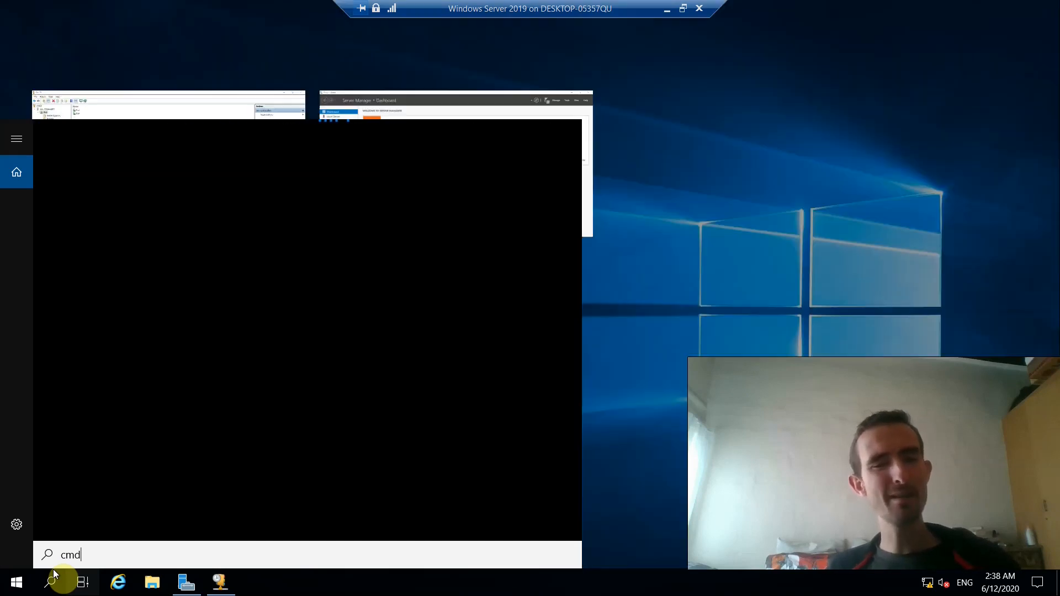
click(54, 570)
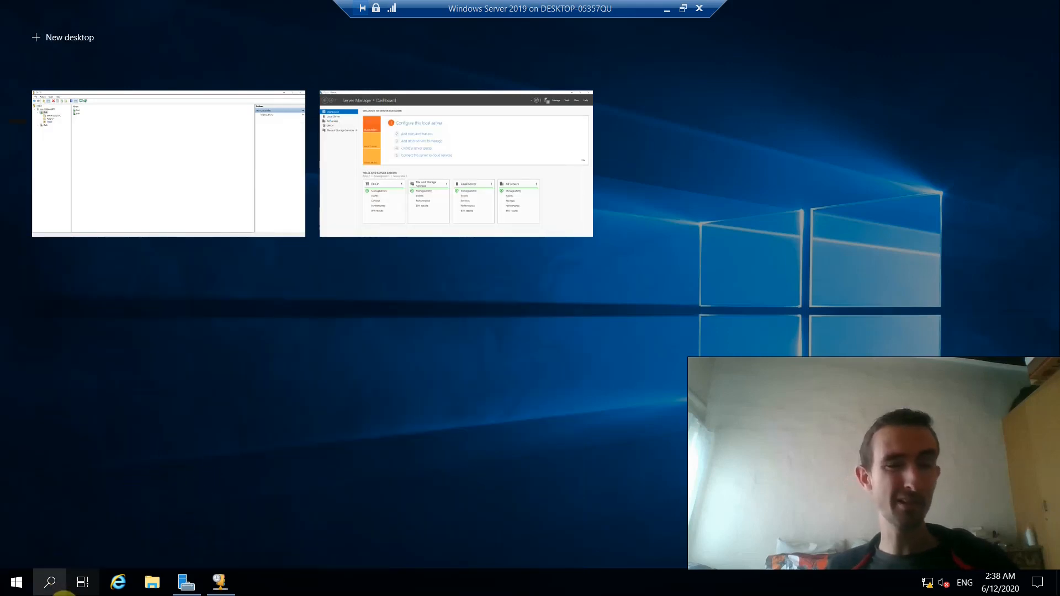
click(58, 591)
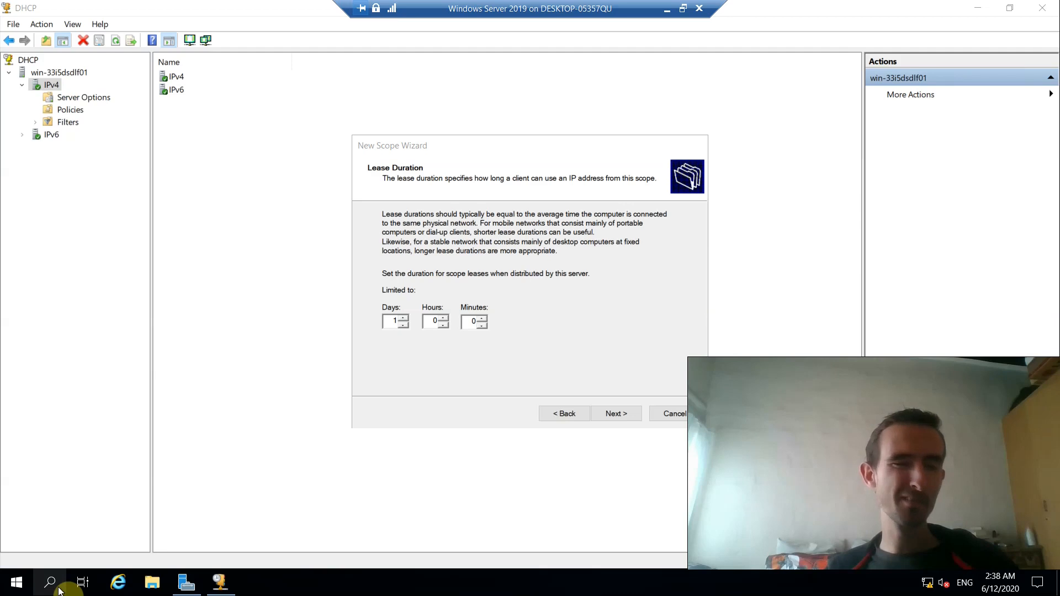
click(58, 591)
click(59, 592)
click(58, 592)
click(58, 591)
click(58, 591)
text(c)
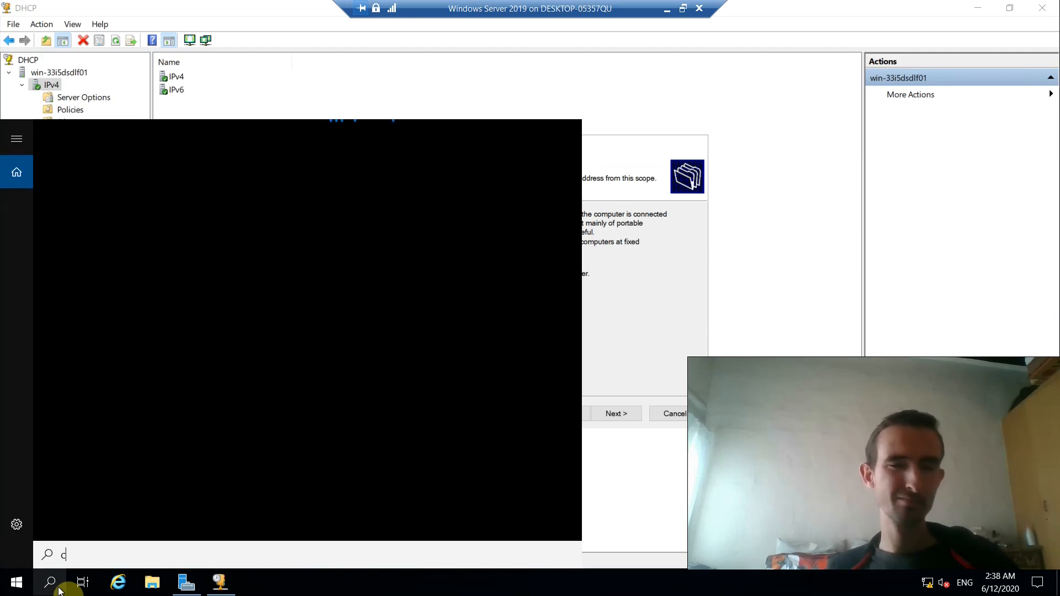
text(md)
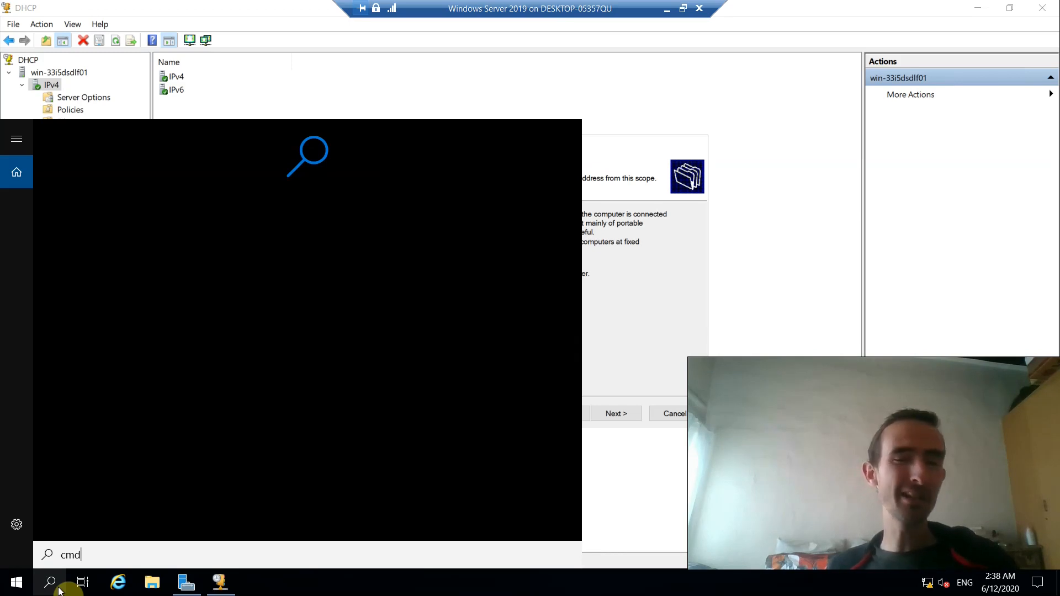
Step: Open Task Manager and expand it to its detailed view
right_click(515, 591)
click(564, 521)
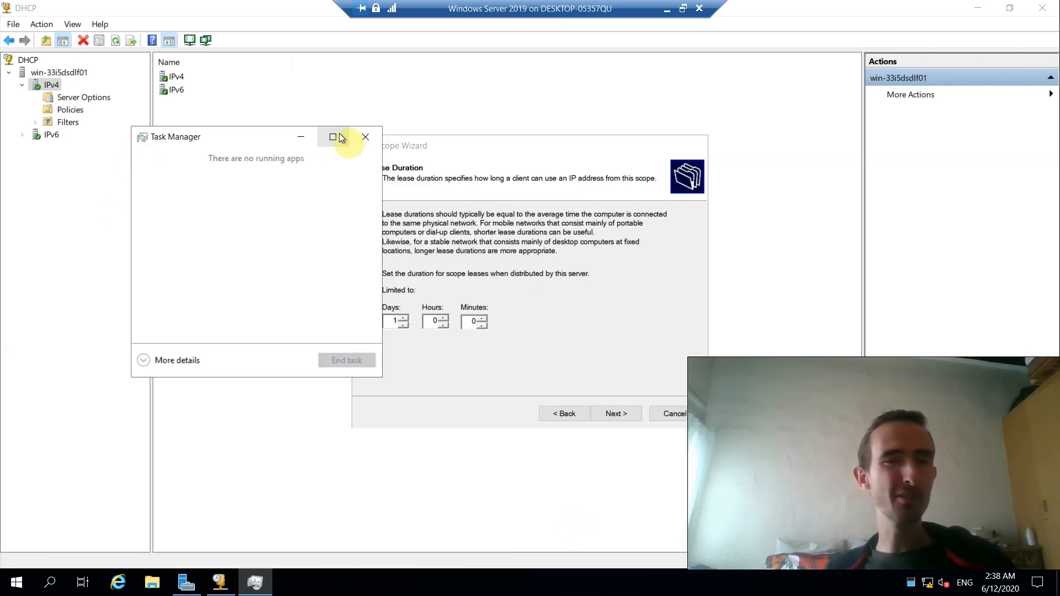
click(336, 136)
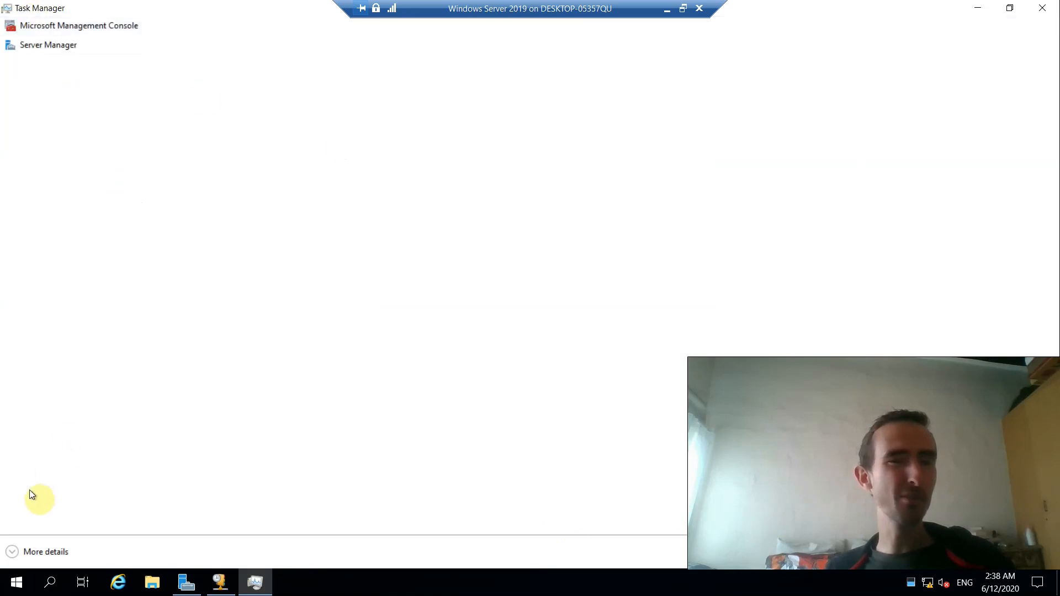
click(28, 551)
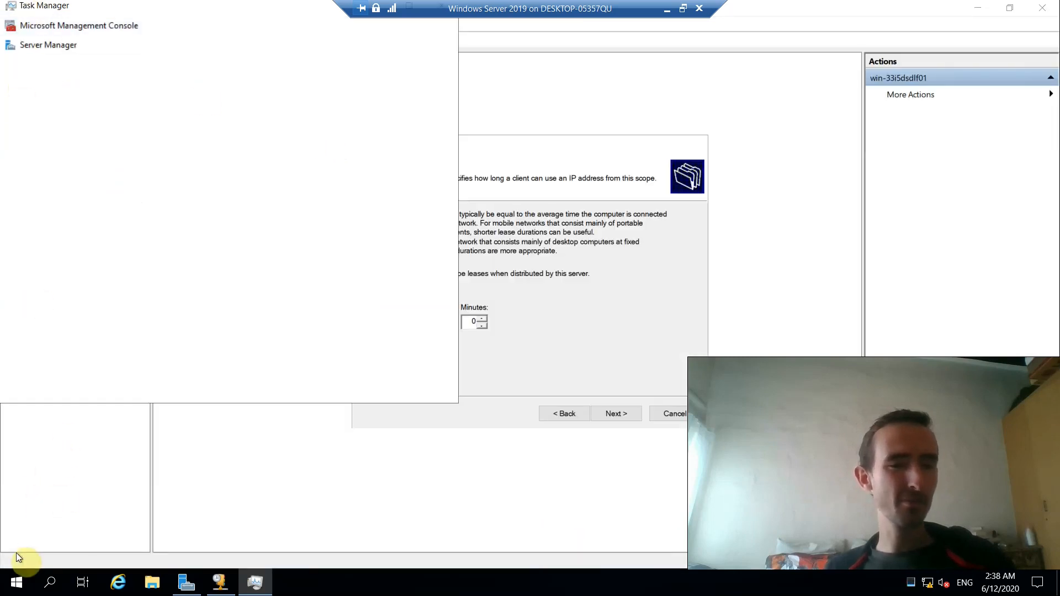
Step: Run cmd.exe as a new task from Task Manager, and close Task Manager to leave the command prompt in view
click(11, 22)
click(34, 41)
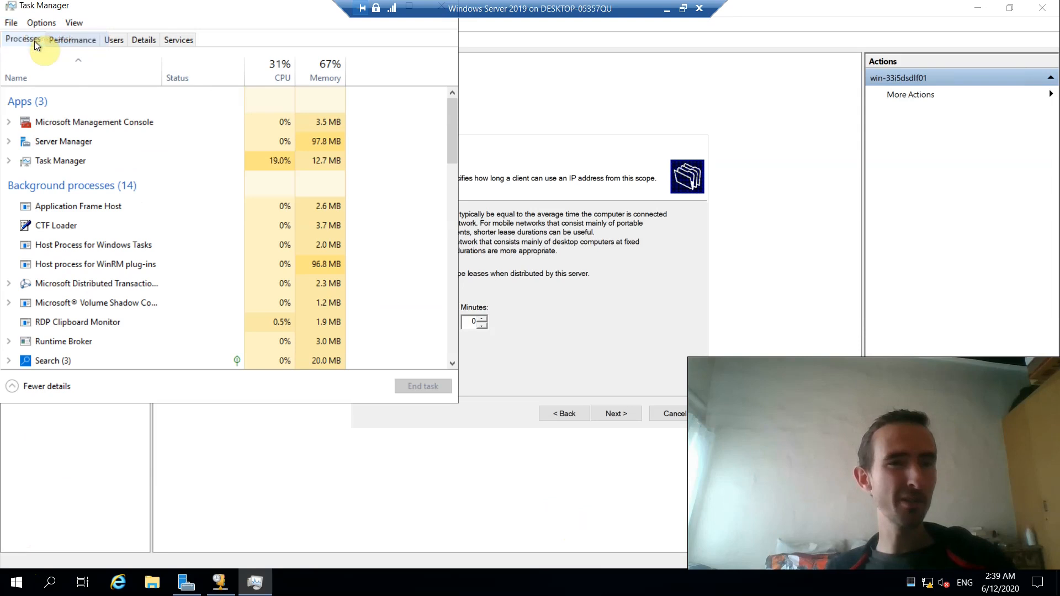
text(cmd.)
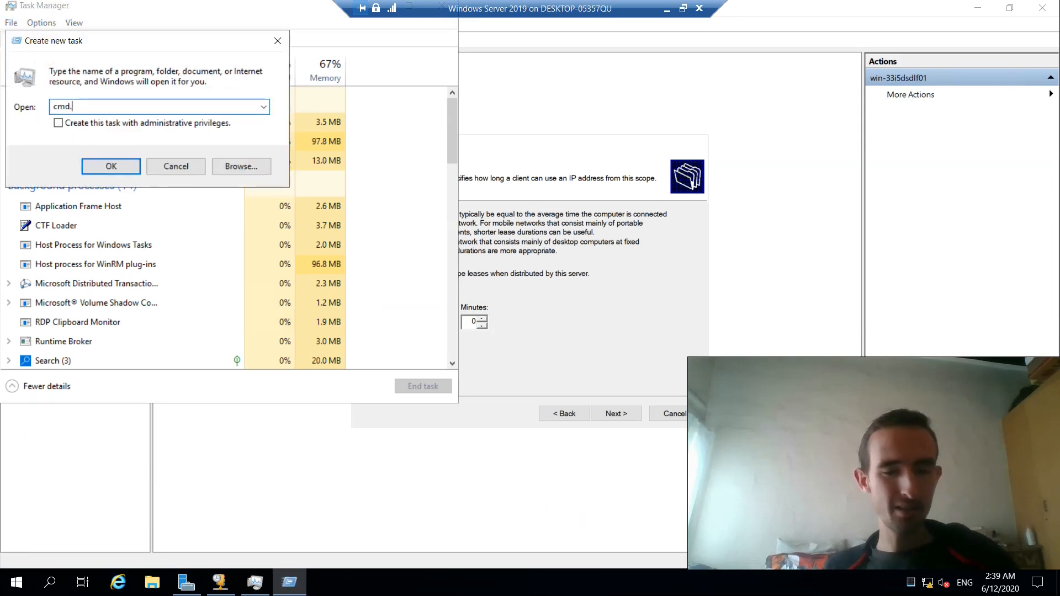
text(exe)
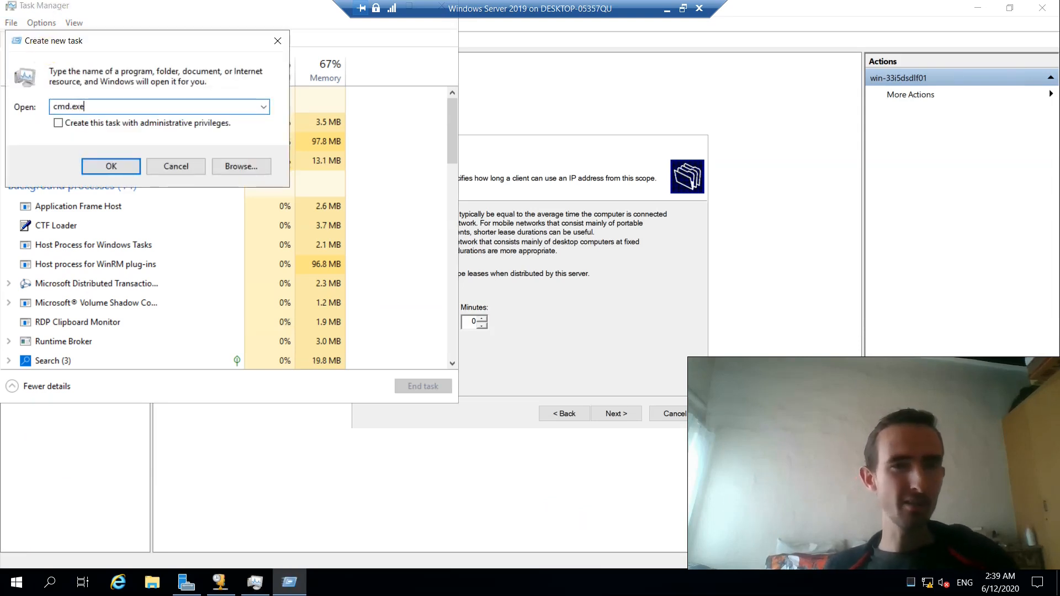
click(98, 160)
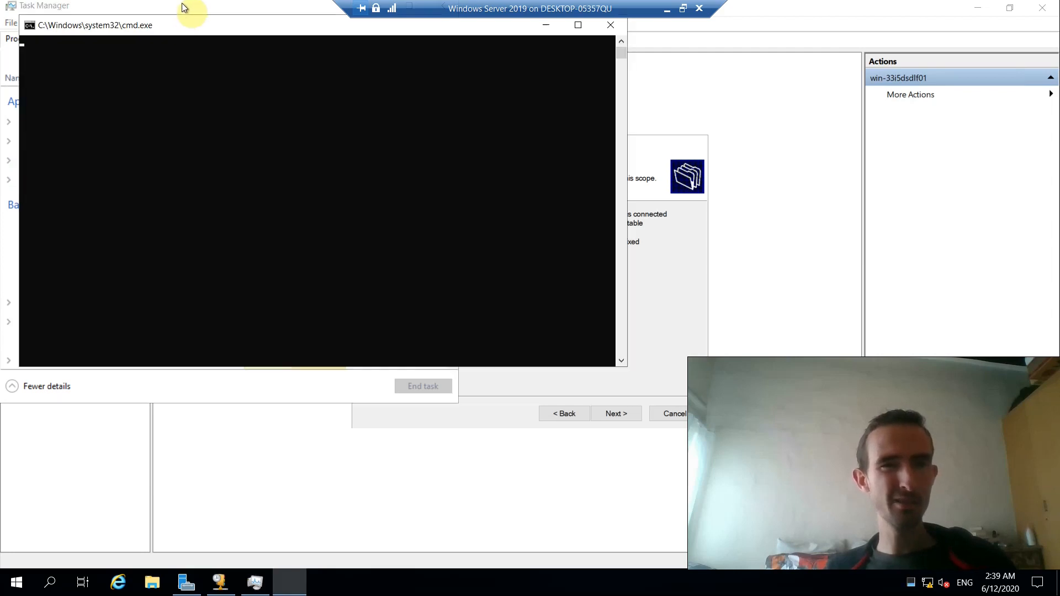
drag(182, 4, 428, 133)
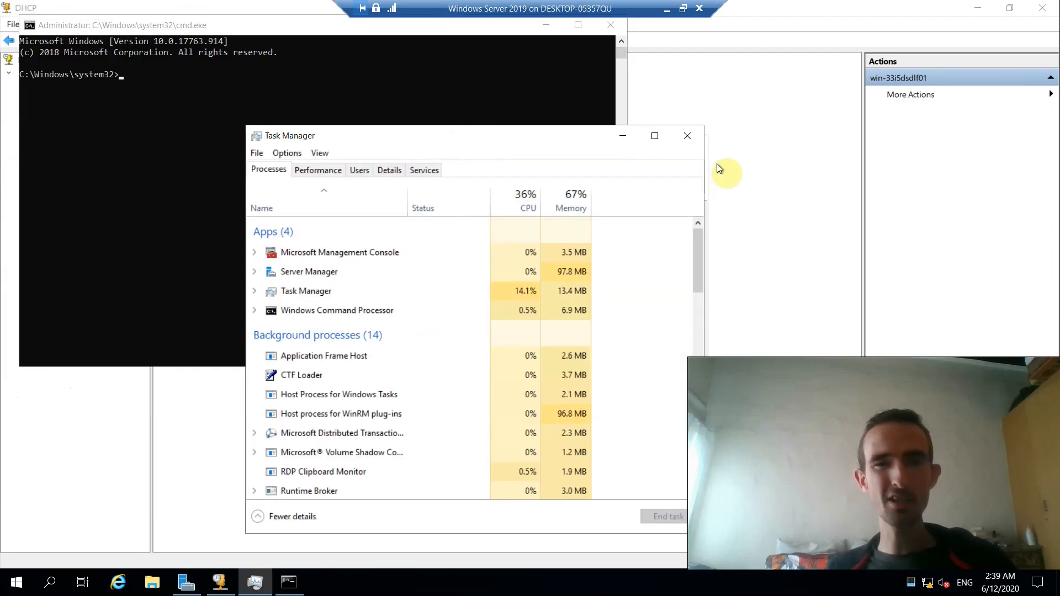
click(694, 141)
drag(226, 25, 339, 90)
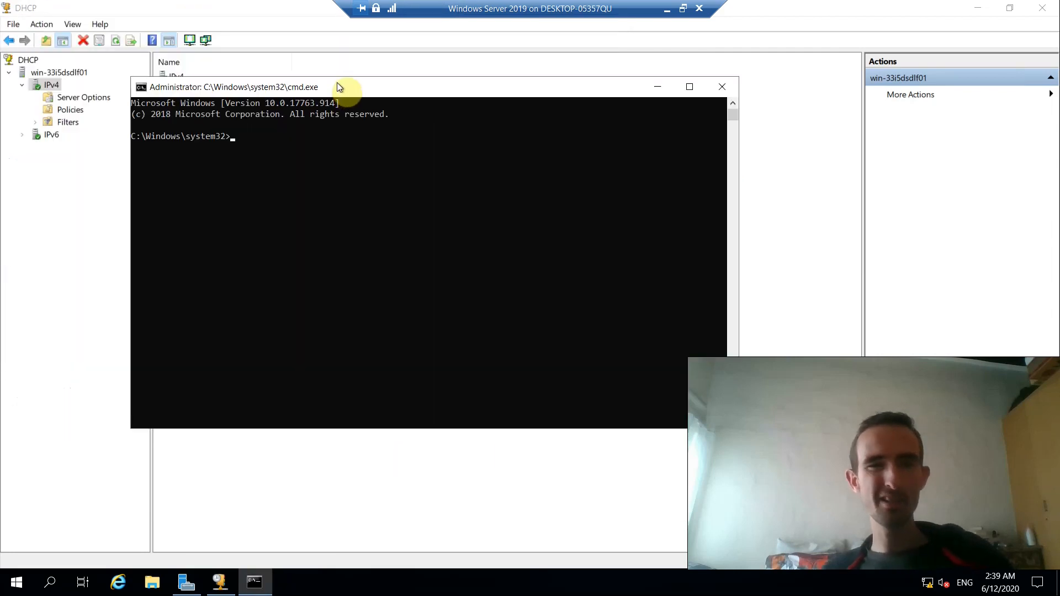
Step: Write ipconfig/all at the command prompt without running it, and shorten it back to ipconfig
text(ipconfig/all)
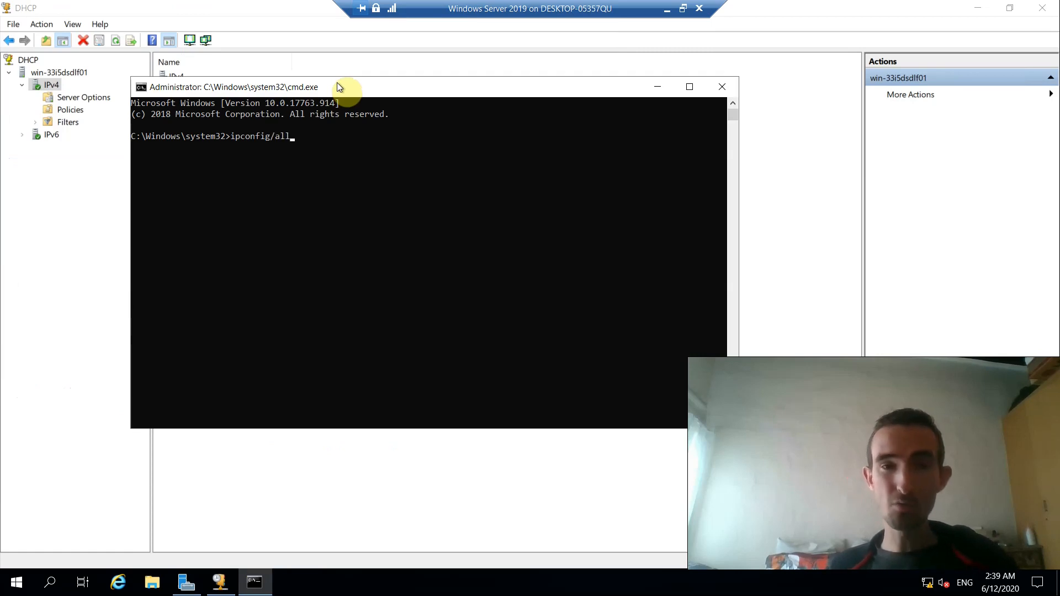
key(BackSpace)
key(BackSpace)
key(BackSpace)
key(BackSpace)
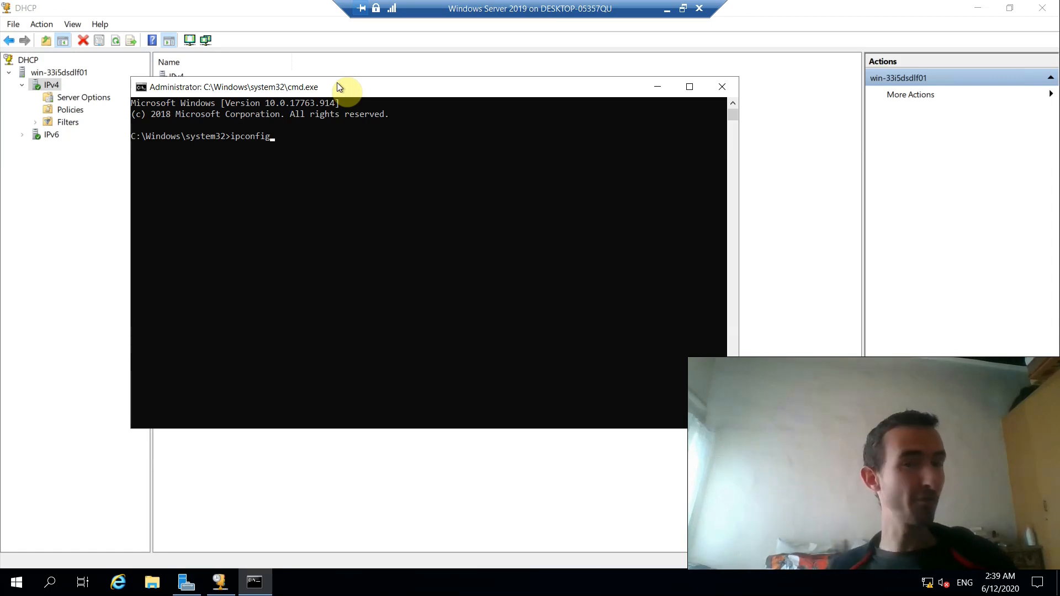
Step: Extend the command to ipconfig/release, and replace the switch to make it ipconfig/renew, without running either
text(/release)
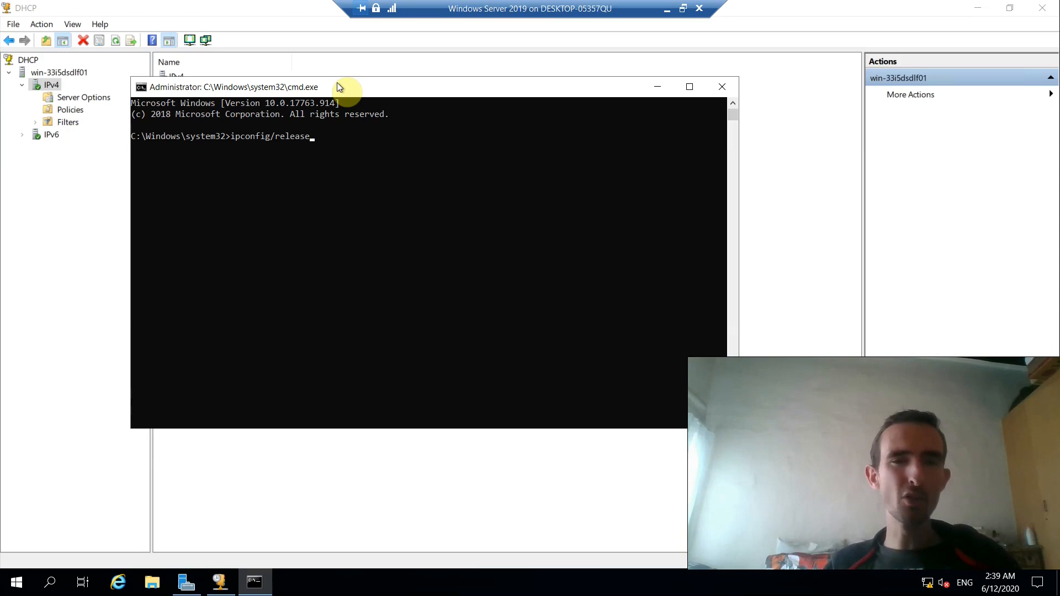
key(BackSpace)
key(BackSpace)
key(BackSpace)
key(BackSpace)
key(BackSpace)
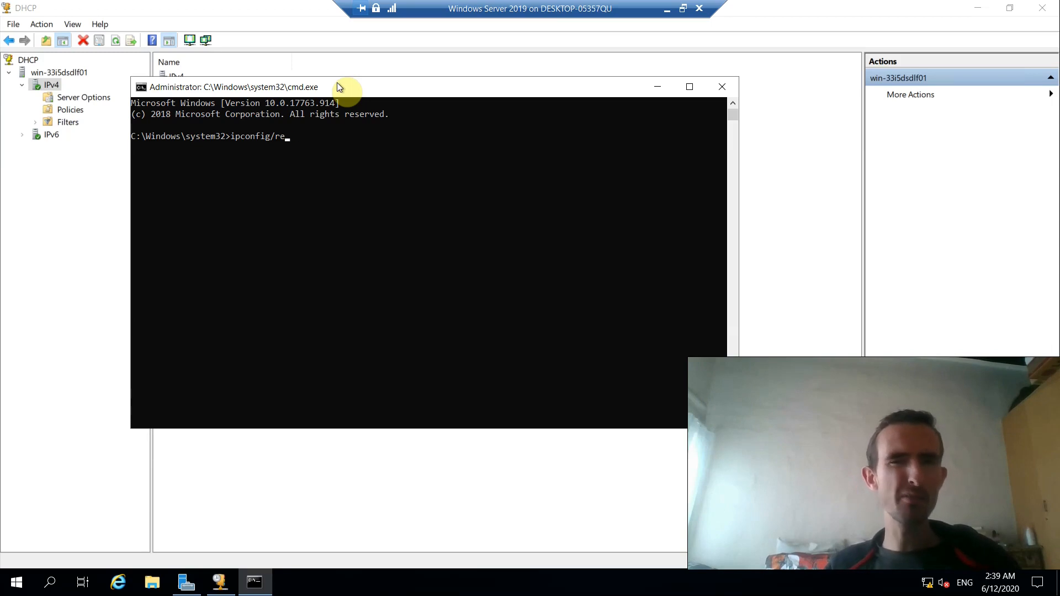
text(new)
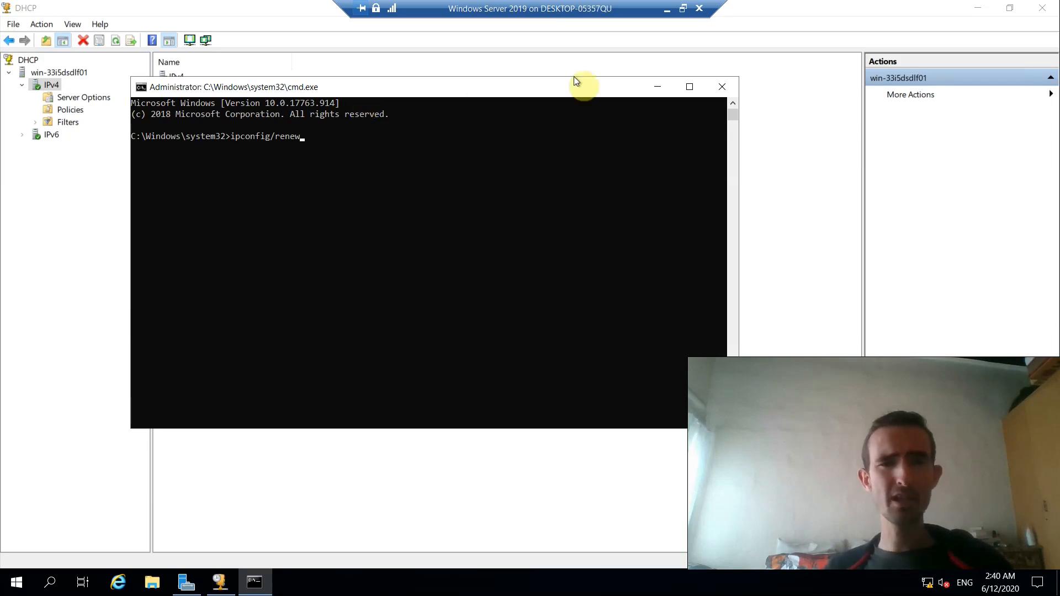
Step: Close the command prompt and finish the New Scope Wizard, keeping the lease duration and leaving the DHCP options unconfigured
click(723, 86)
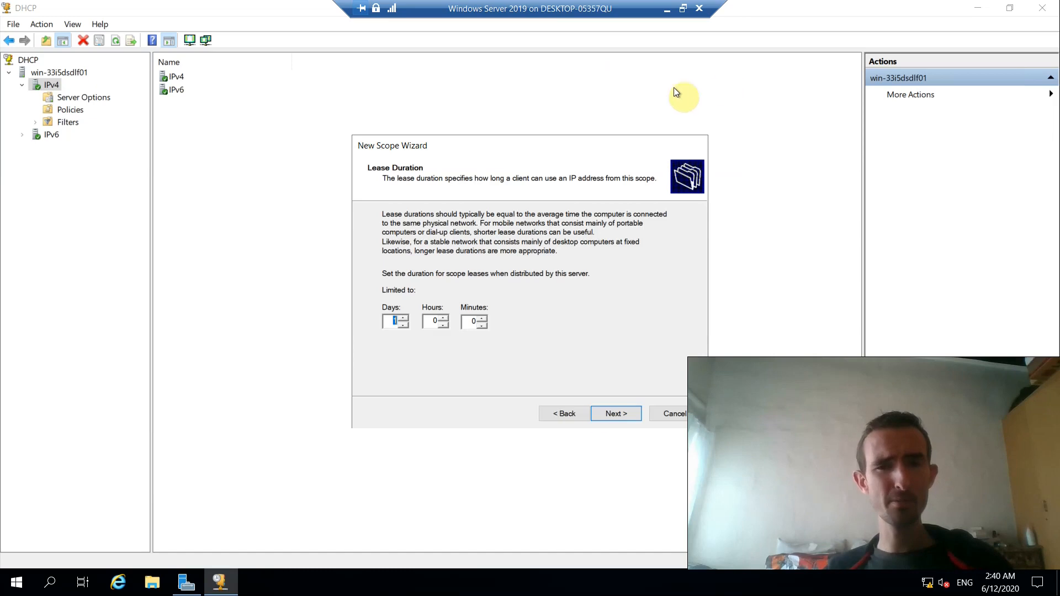
click(623, 412)
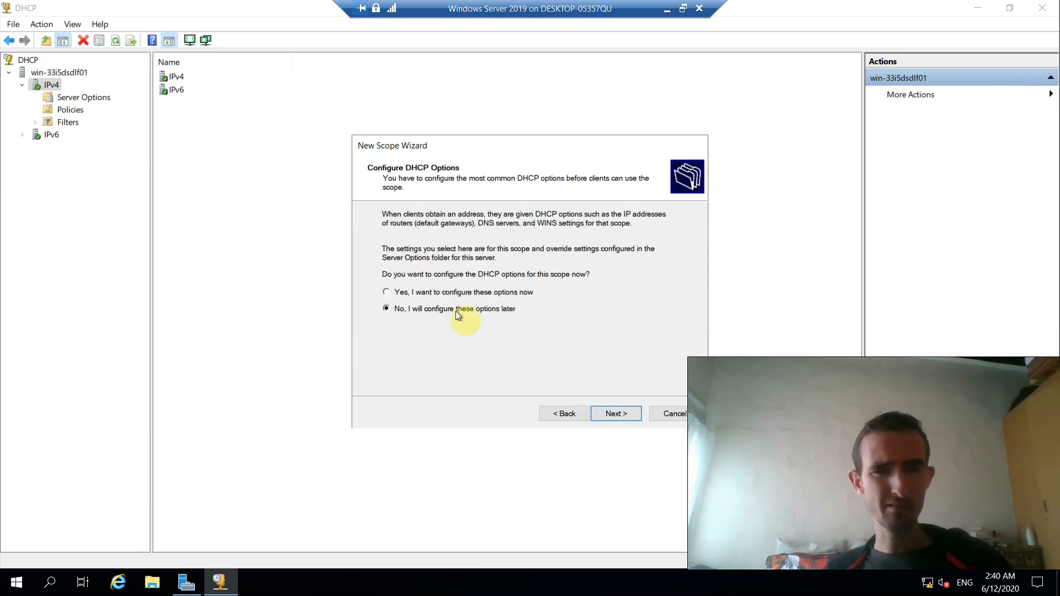
click(624, 415)
click(625, 416)
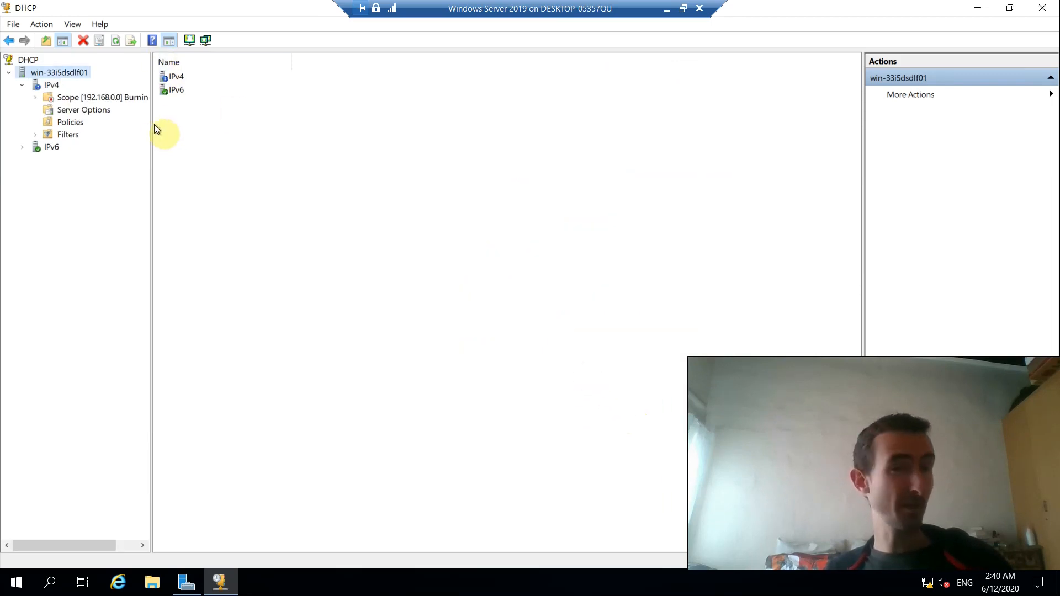
Step: Widen the console tree and expand the Scope [192.168.0.0] BurningIceTech node under IPv4
drag(153, 126, 189, 111)
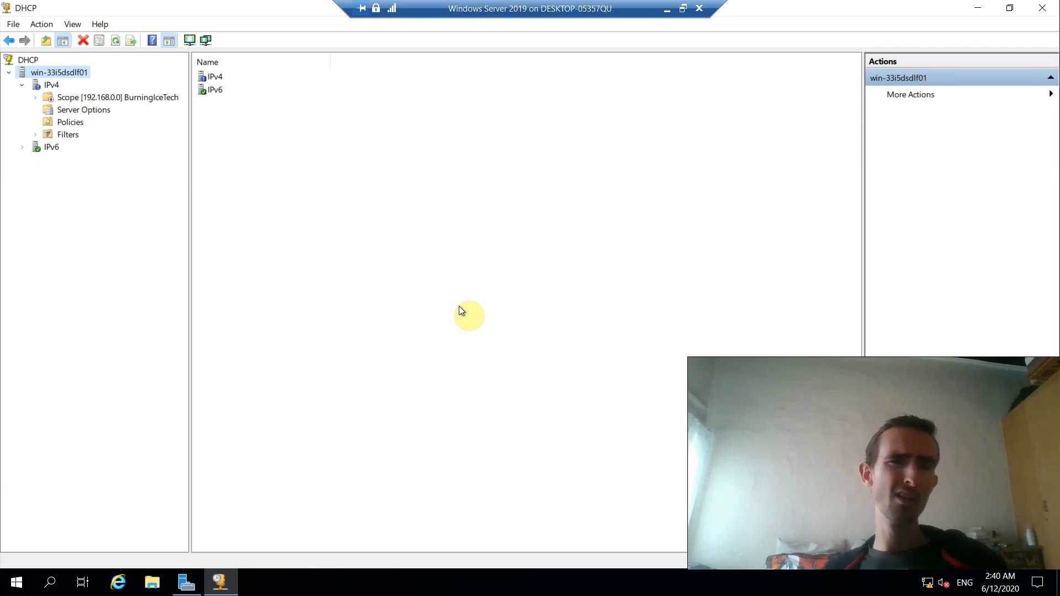
right_click(83, 97)
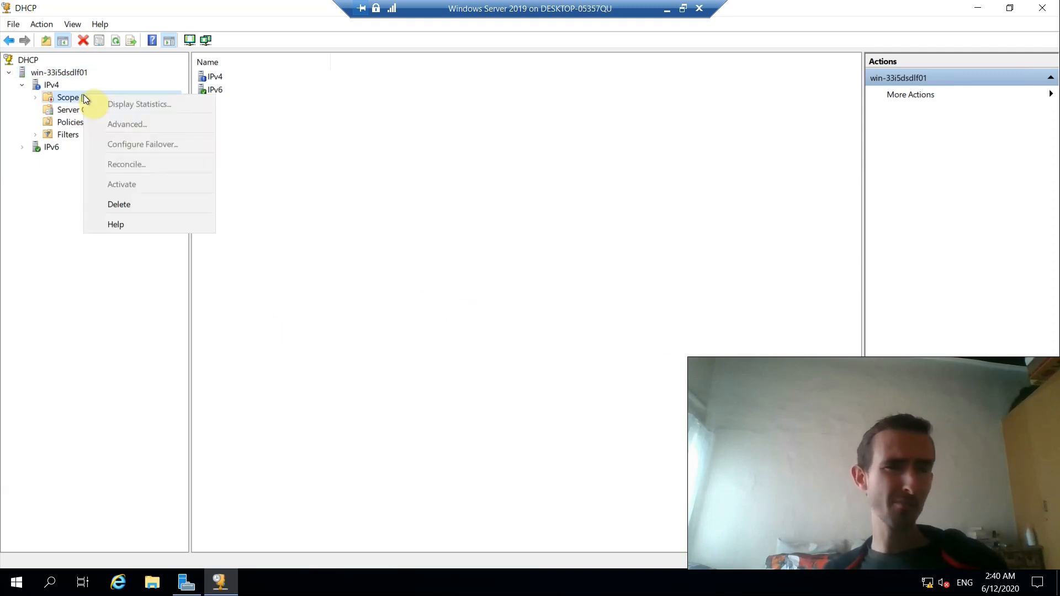
click(61, 107)
click(35, 99)
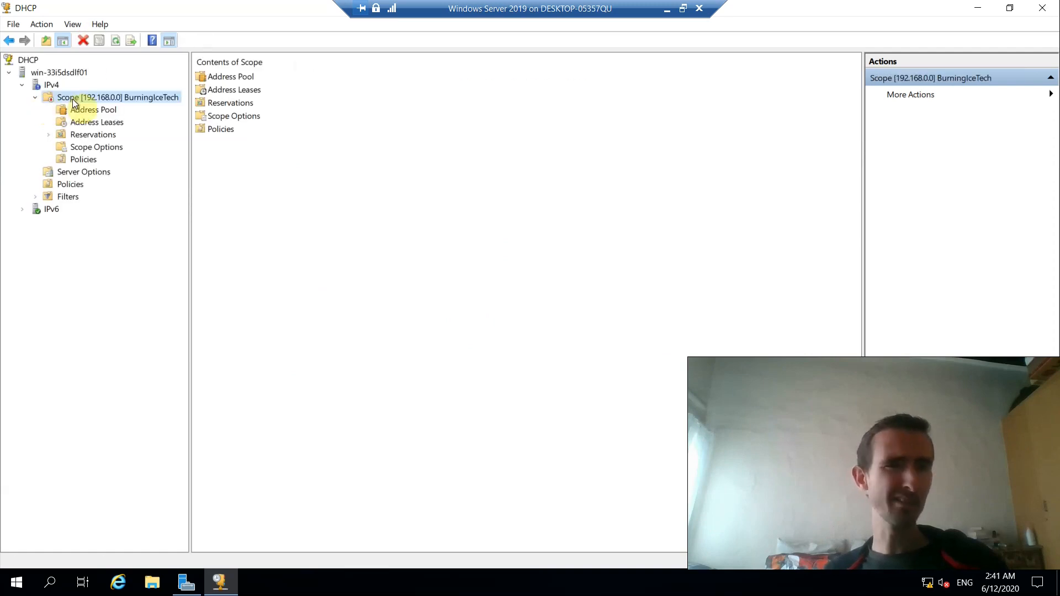
right_click(72, 98)
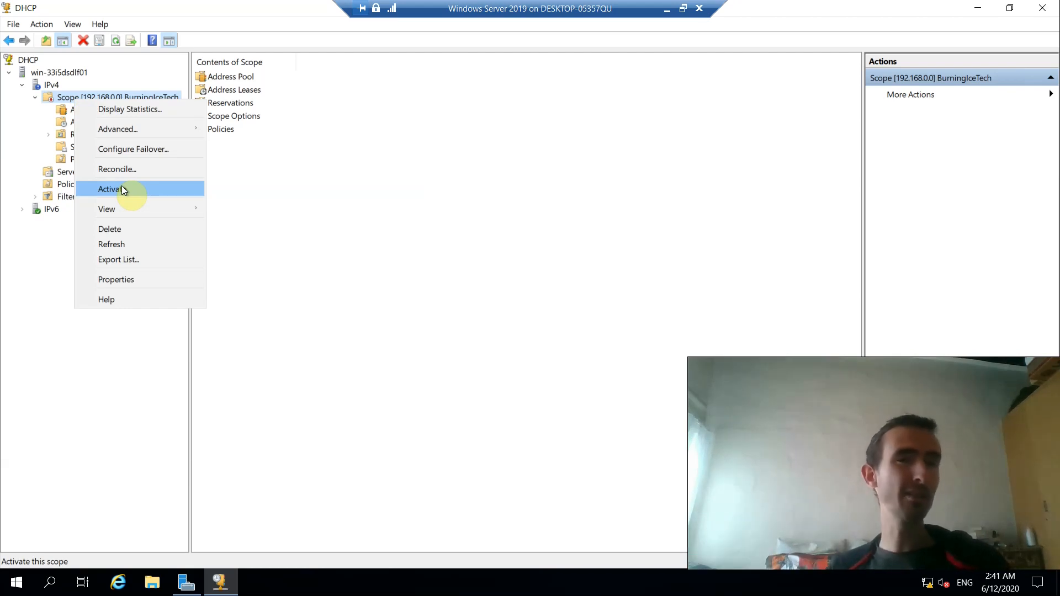
click(122, 190)
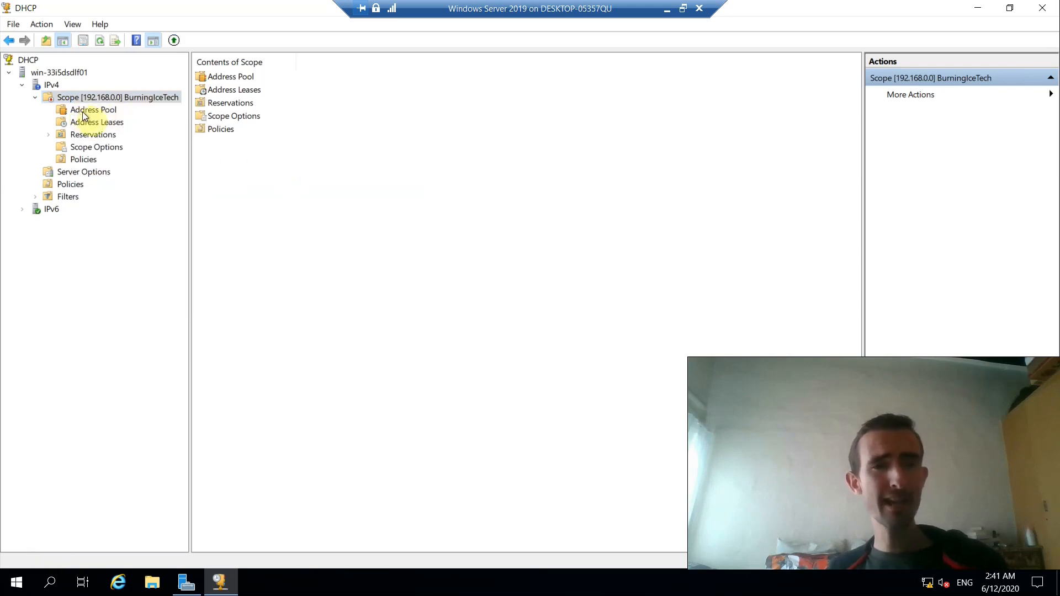
Step: Examine the distribution range and the excluded address in the scope's Address Pool
click(82, 112)
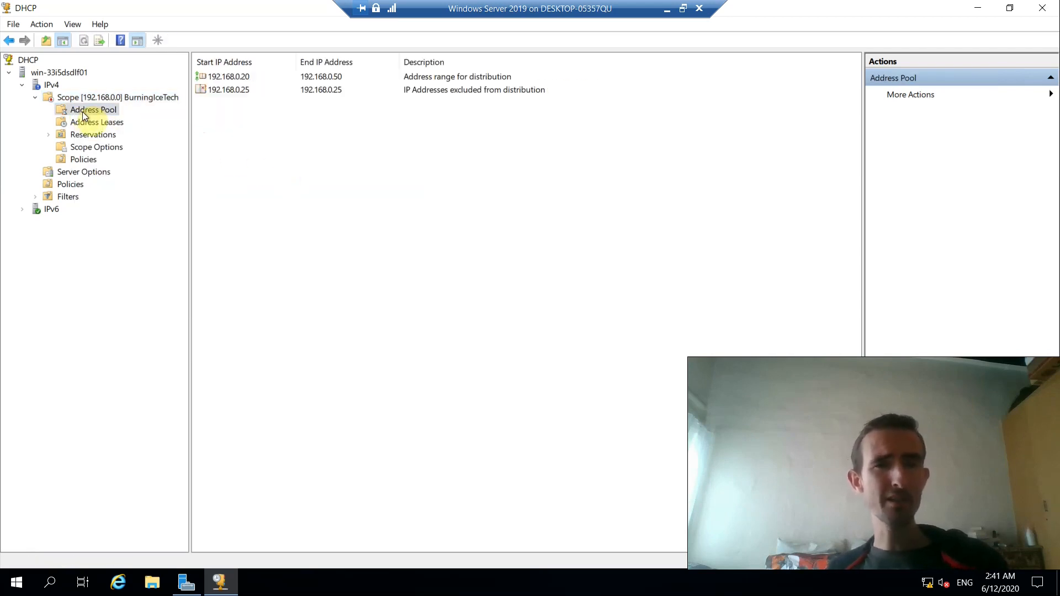
click(251, 80)
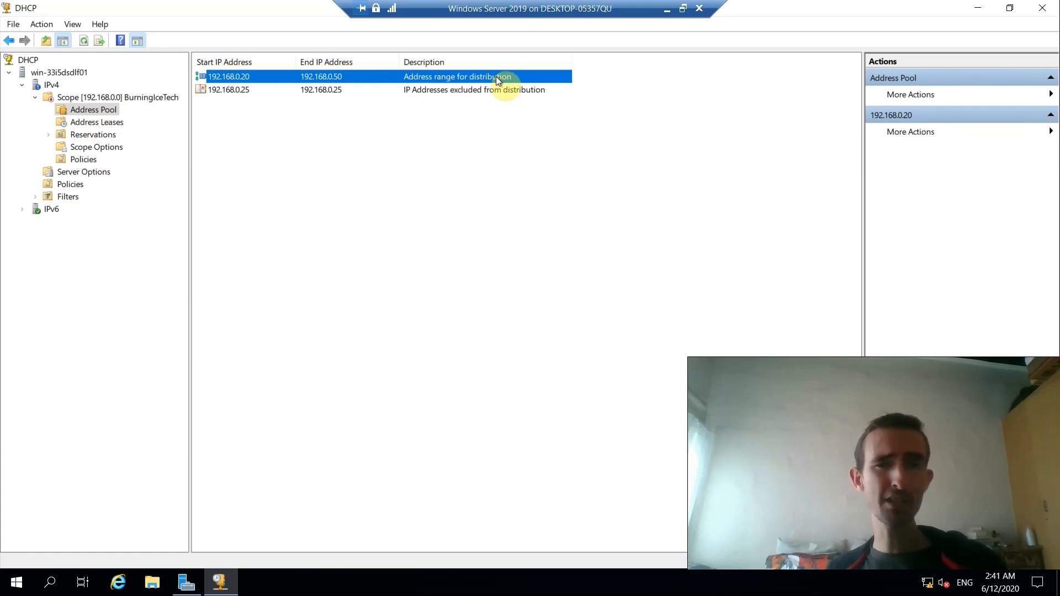
click(357, 89)
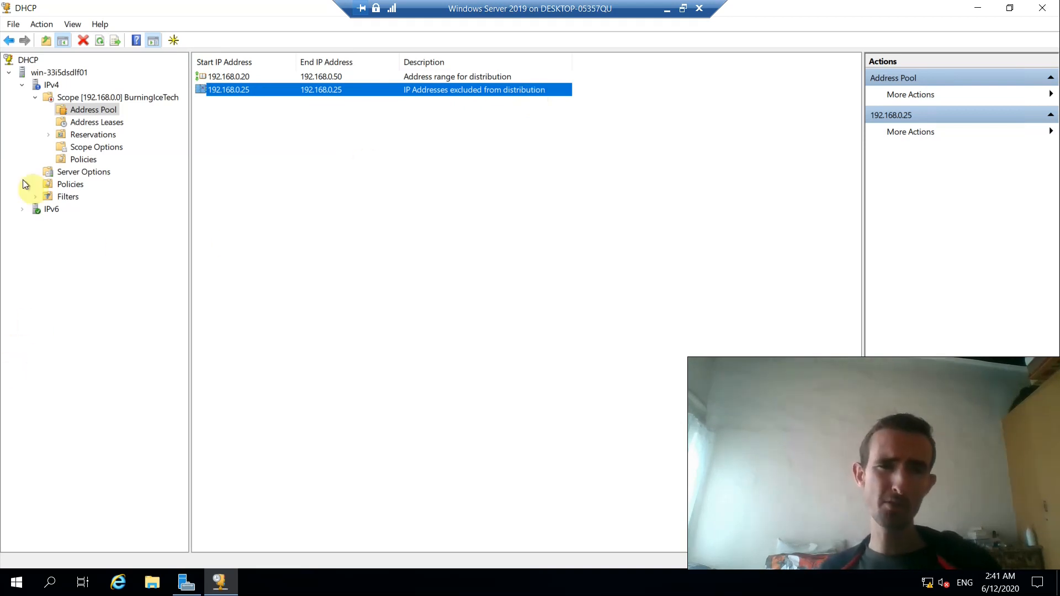
Step: Add an exclusion range to the Address Pool with start and end IP address 192.168.0.30, and close the exclusion dialog
right_click(99, 107)
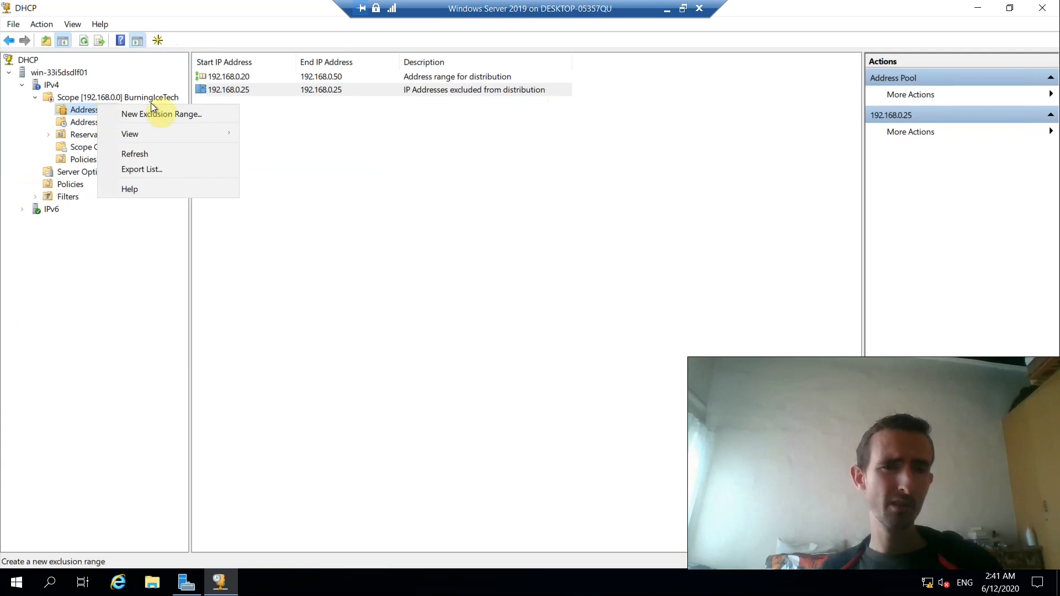
click(217, 115)
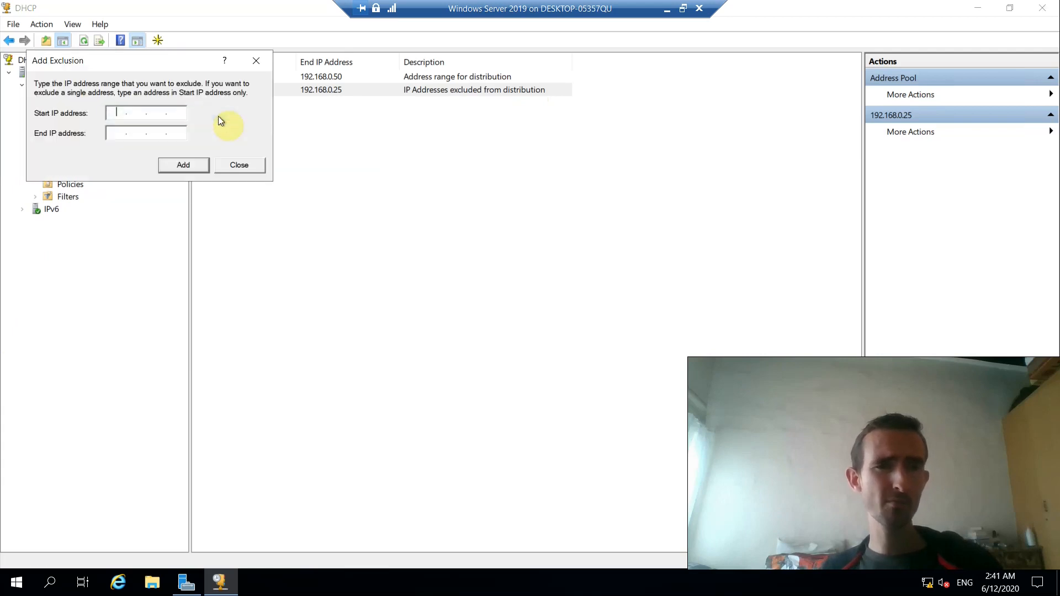
drag(138, 53, 494, 193)
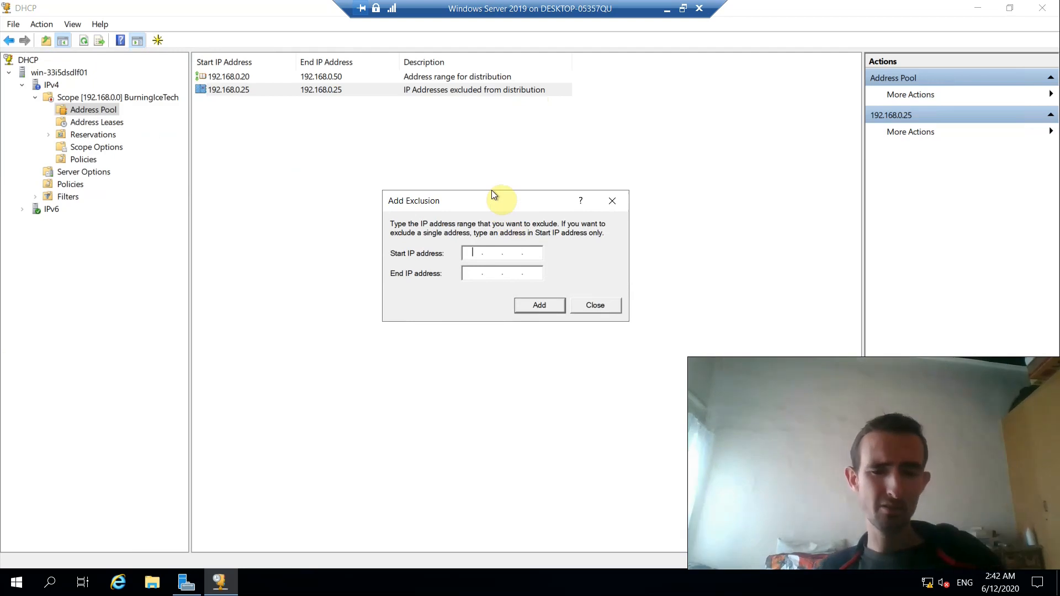
text(192.168.0.30)
click(475, 275)
text(192 . 168 . 0 . )
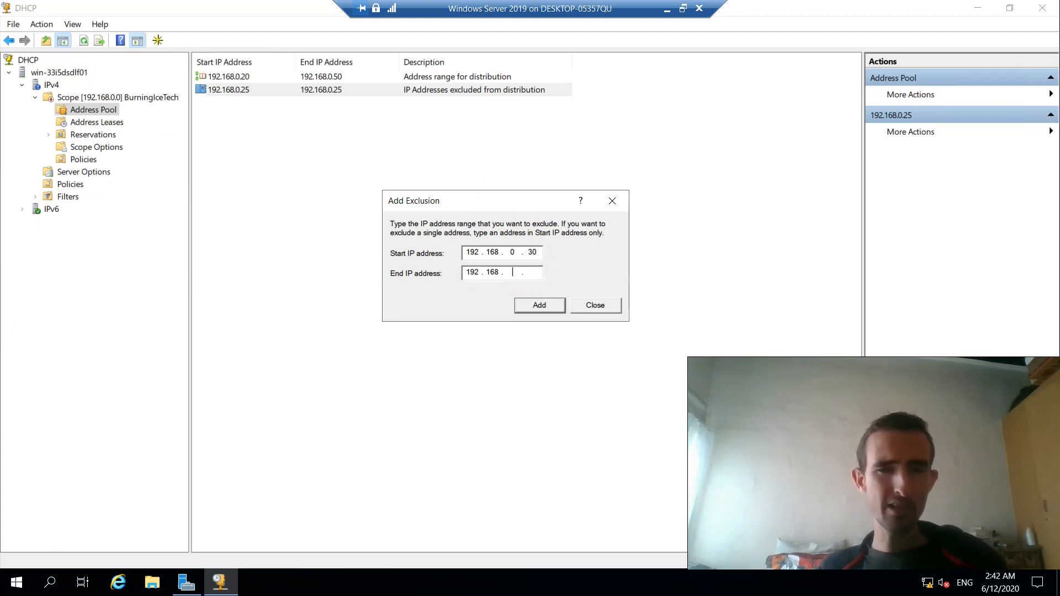
text(30)
click(546, 305)
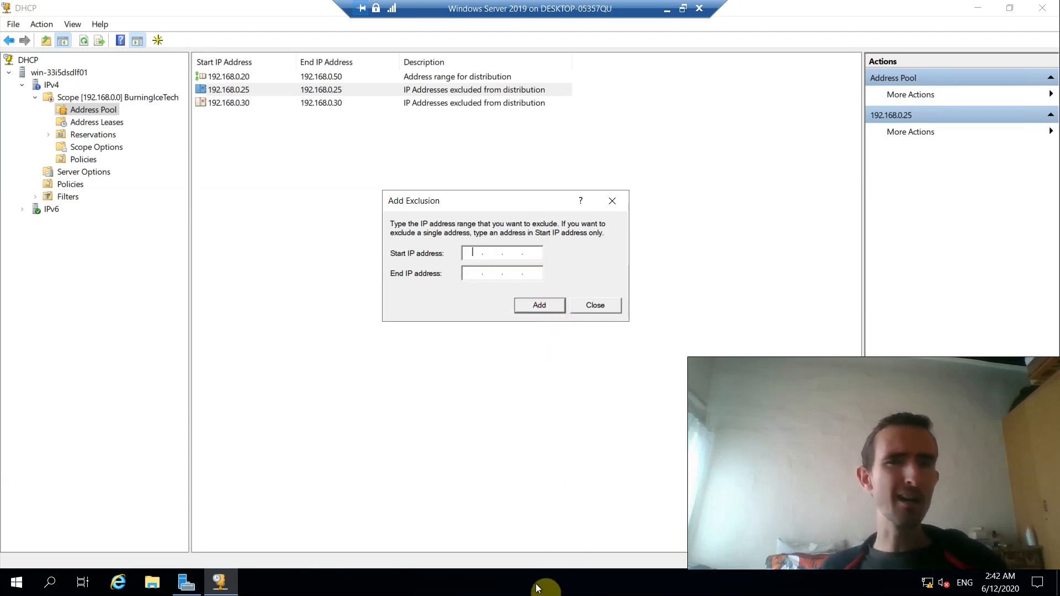
click(613, 302)
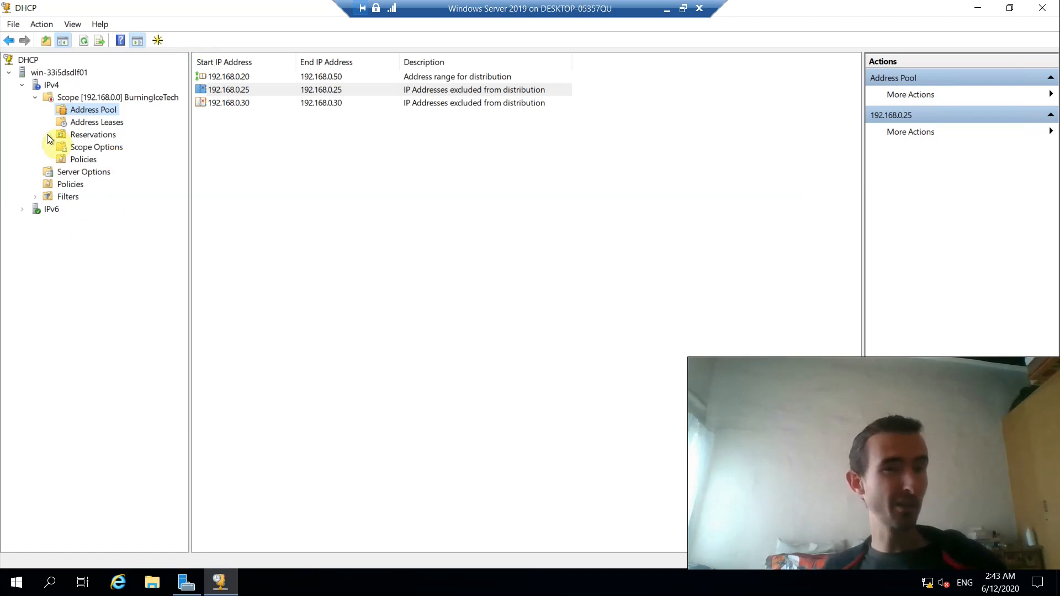
Step: Start a new reservation in the scope and name it Printer (Reception)
click(93, 135)
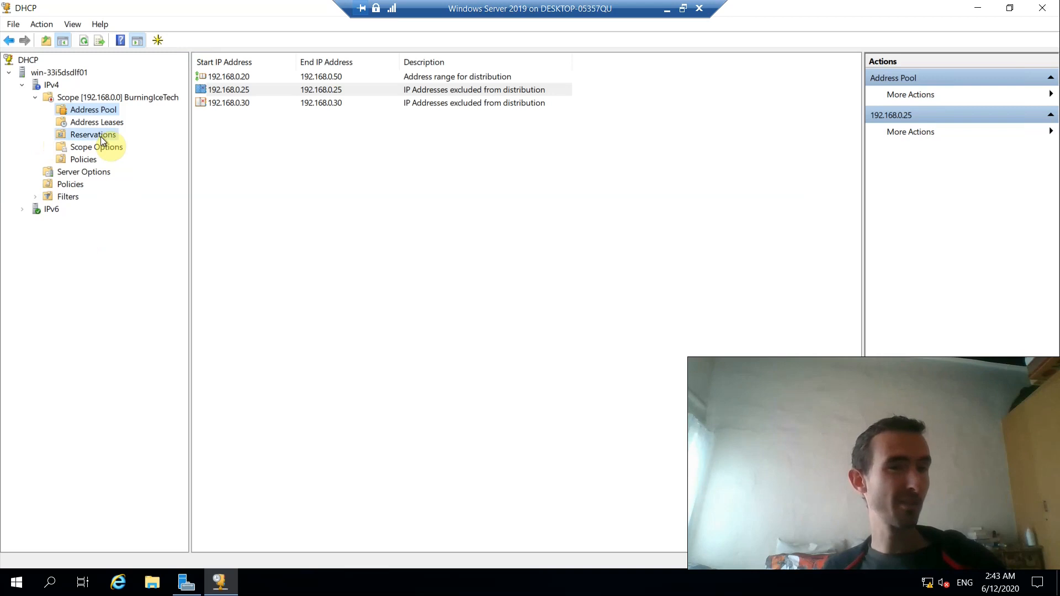
right_click(101, 138)
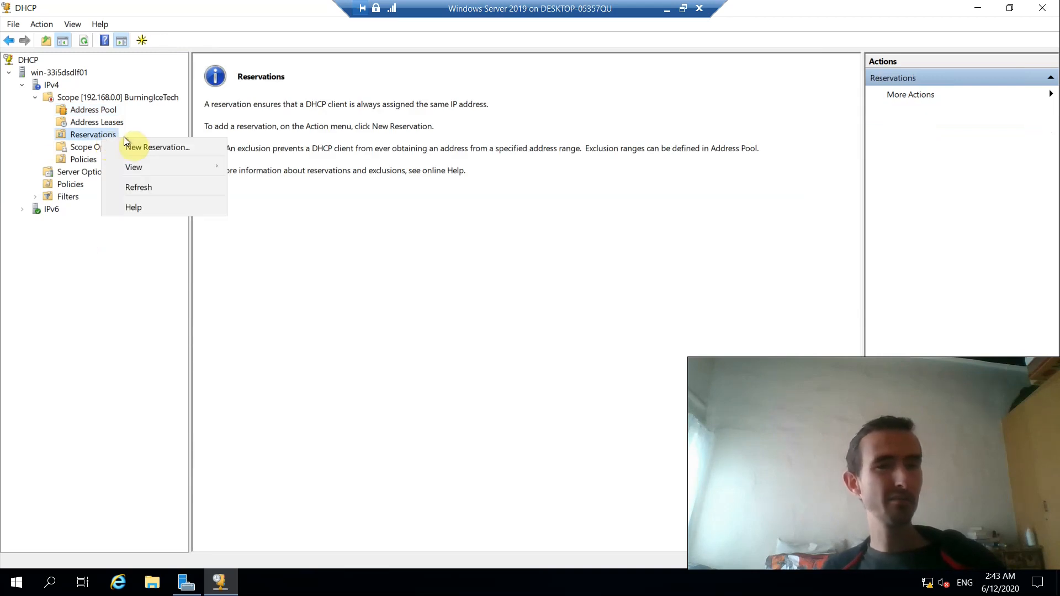
click(145, 145)
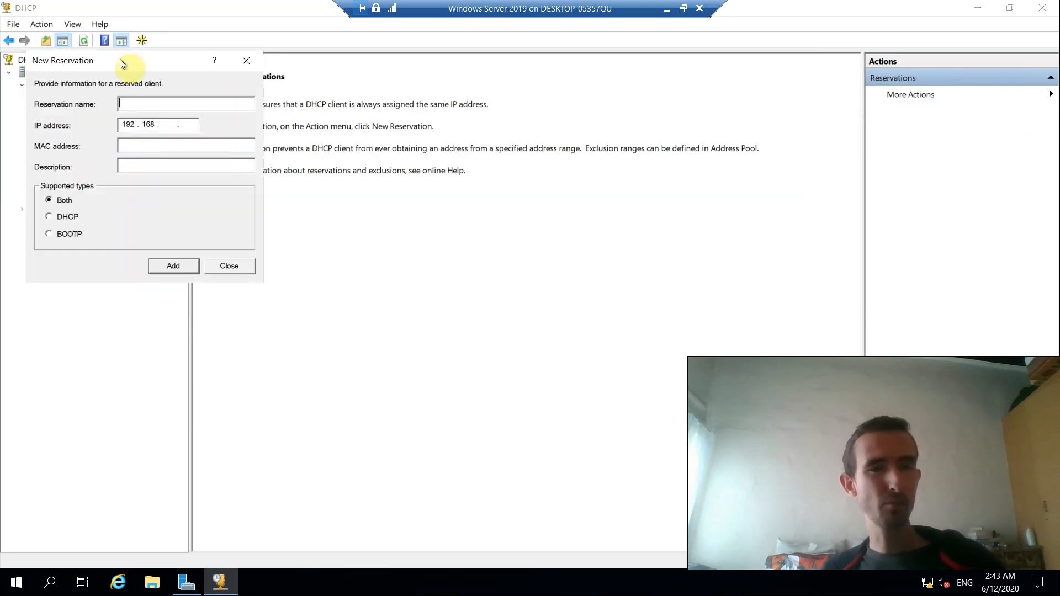
drag(116, 58, 400, 200)
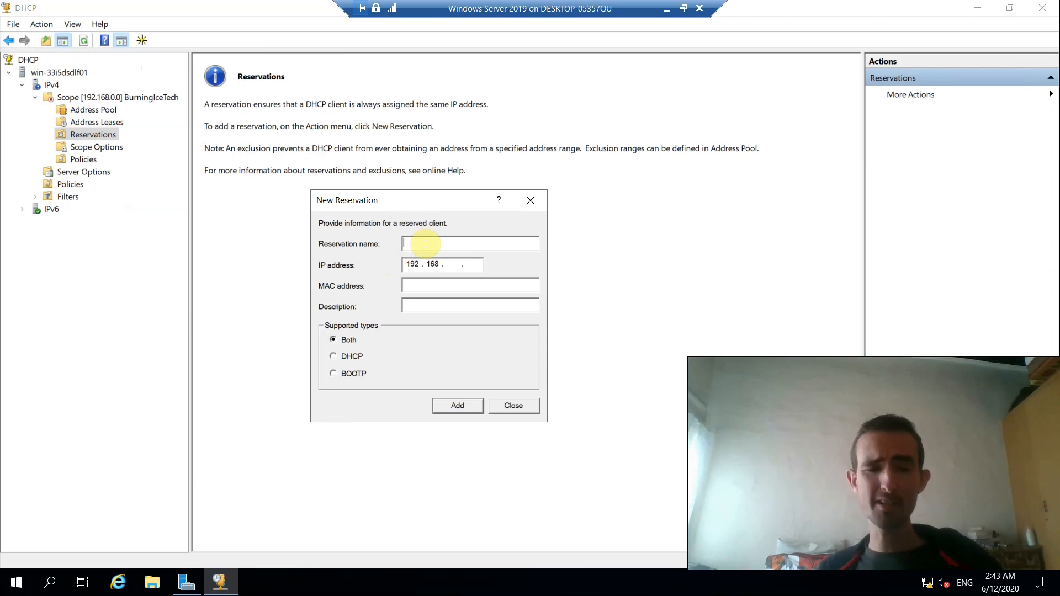
text(Printer)
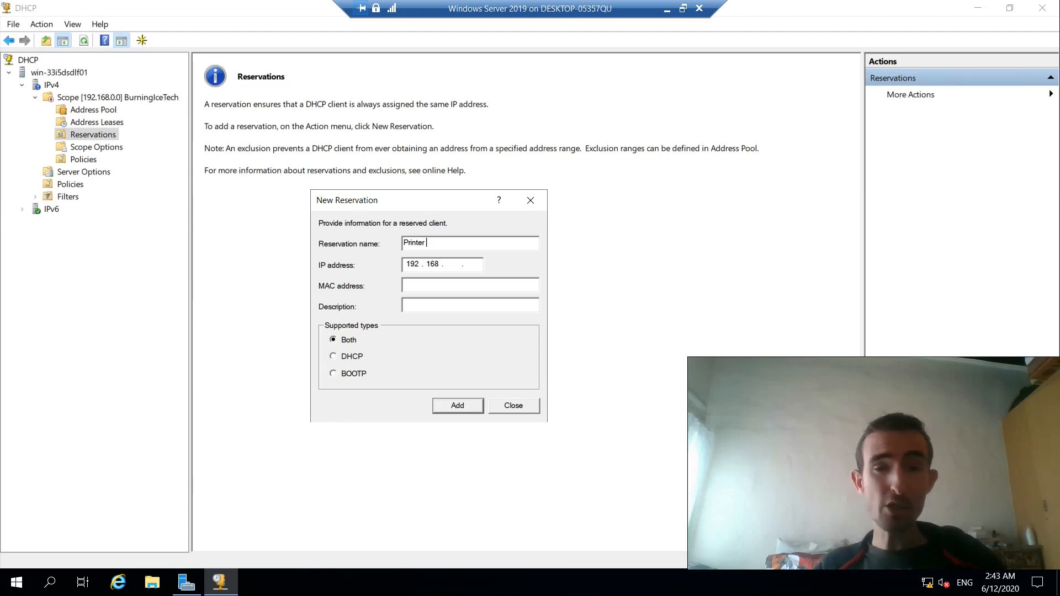
text((Recep)
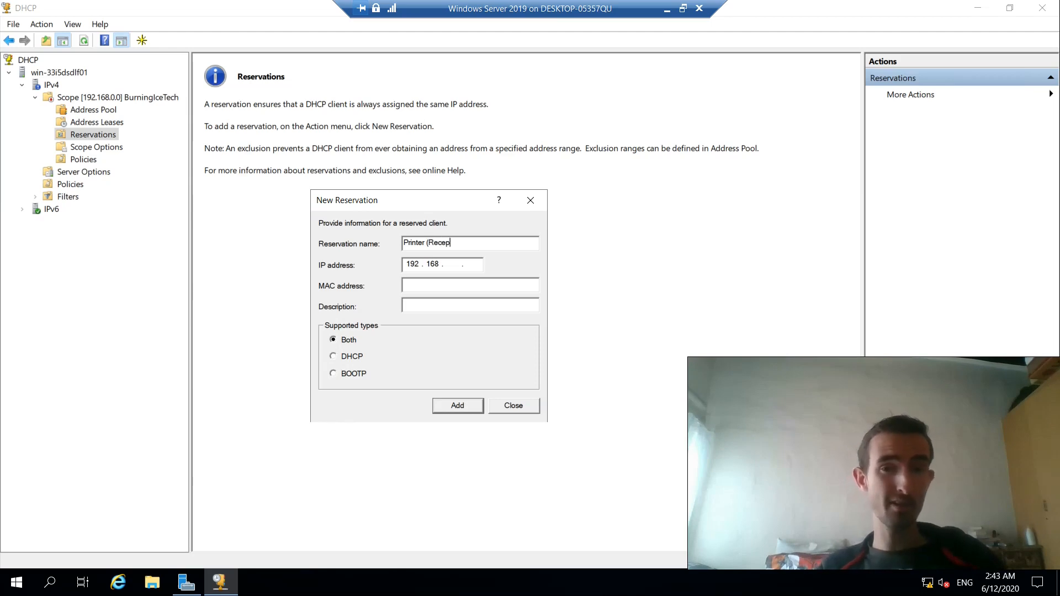
text(tion))
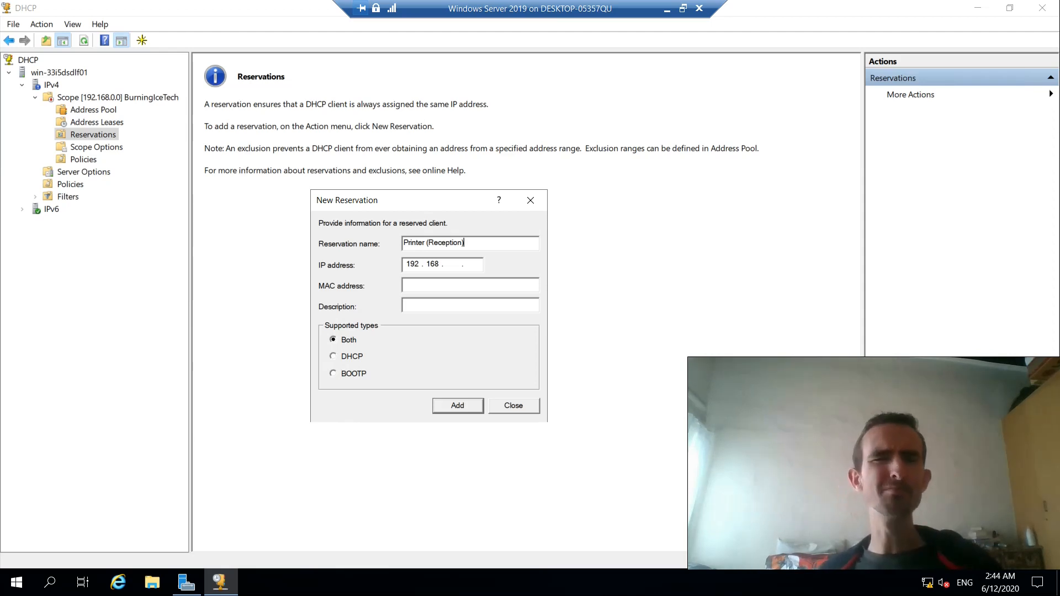
Step: Set the reservation's IP address to 192.168.0.35, and close the dialog without adding the reservation
click(449, 264)
text(0)
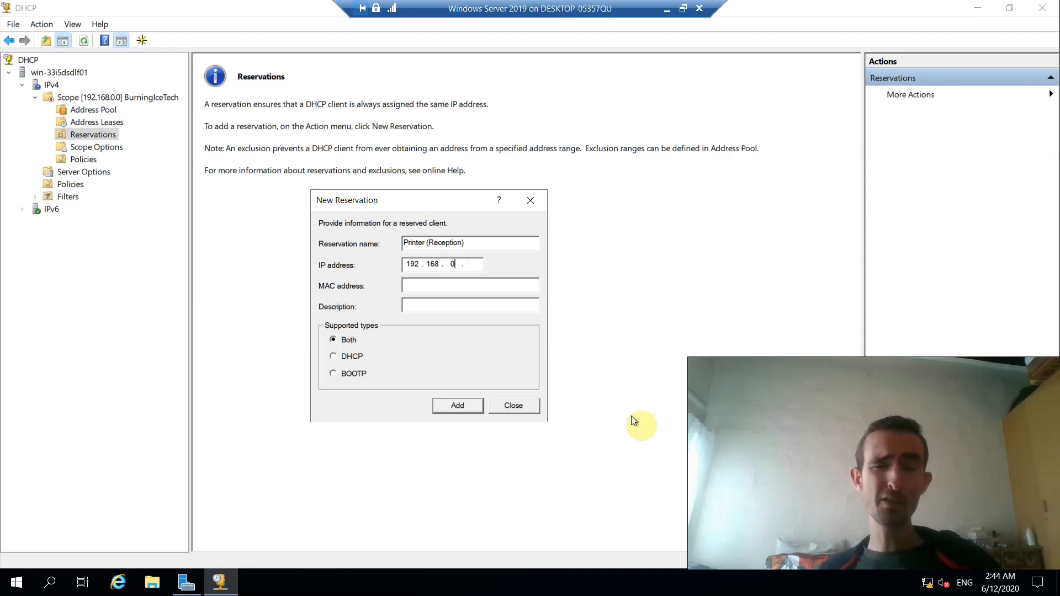
click(473, 264)
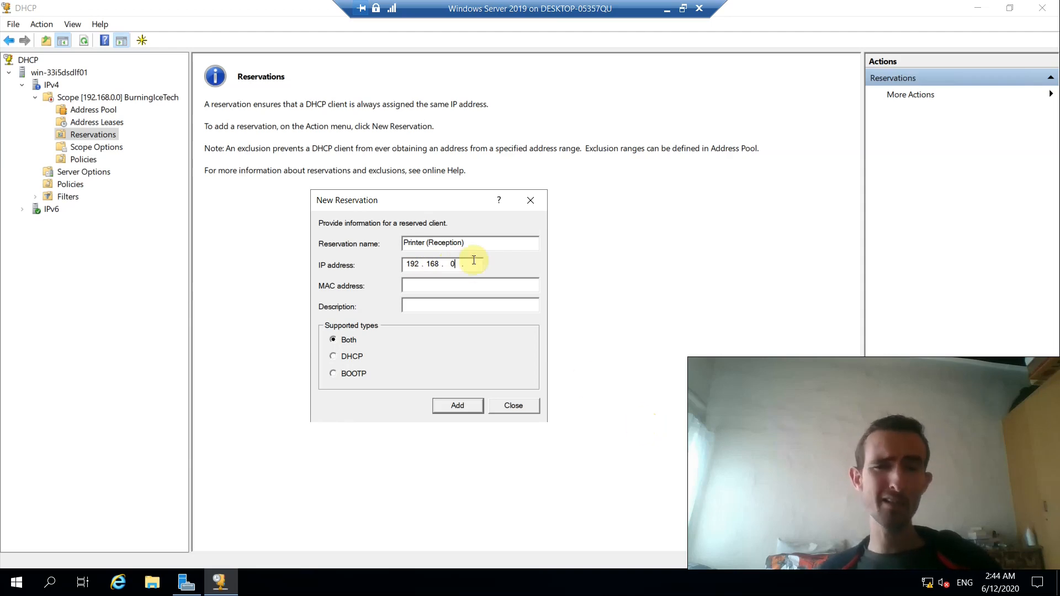
text(35)
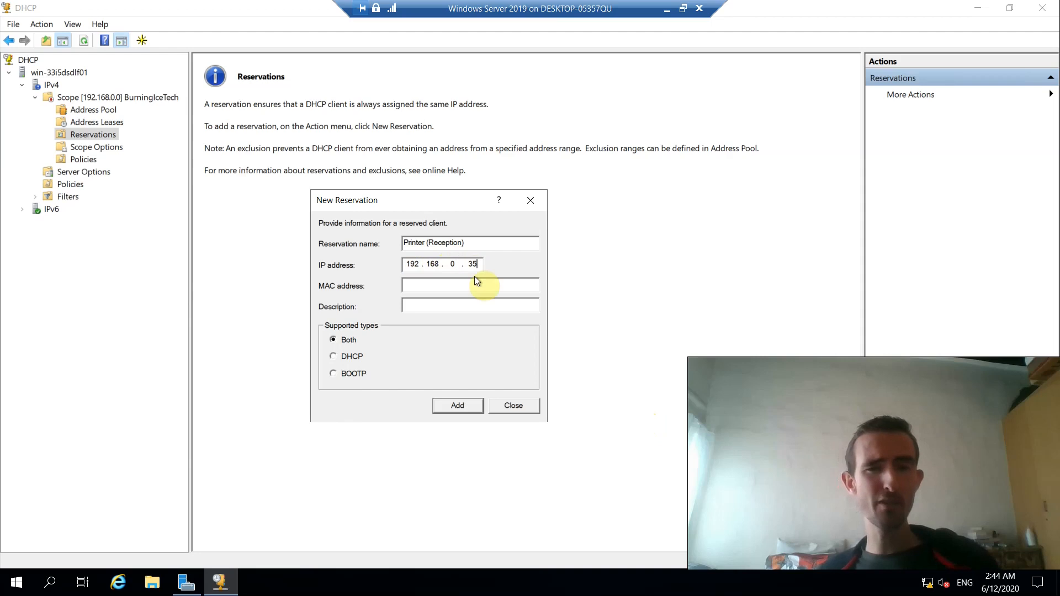
click(441, 284)
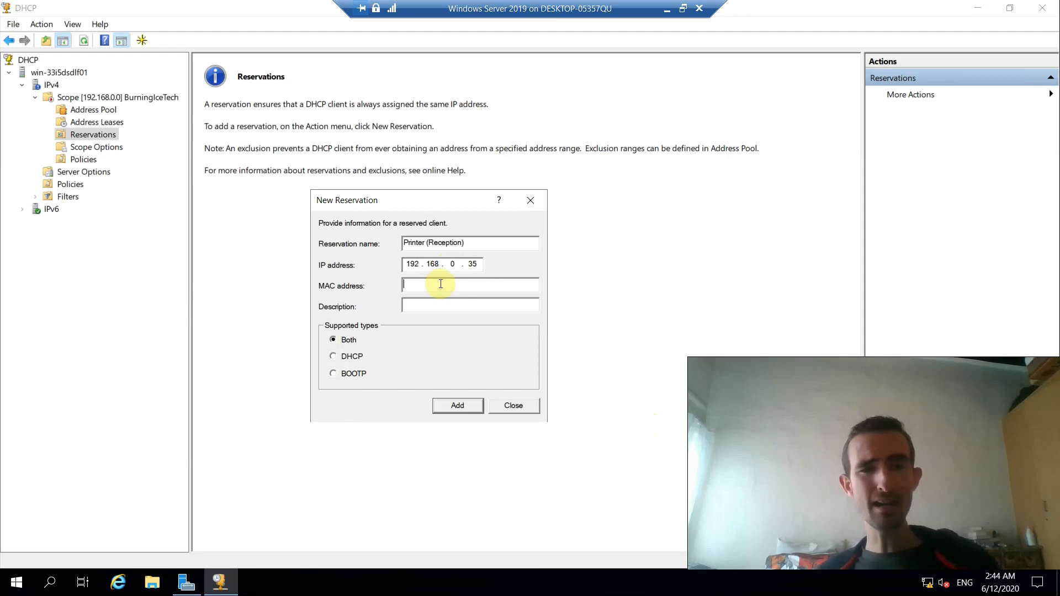
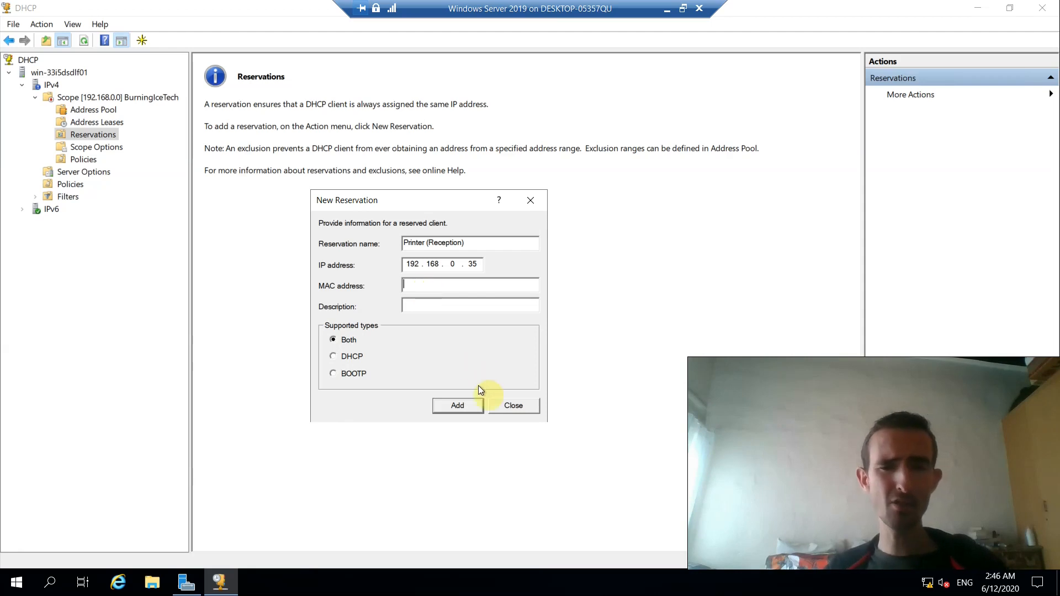
click(536, 407)
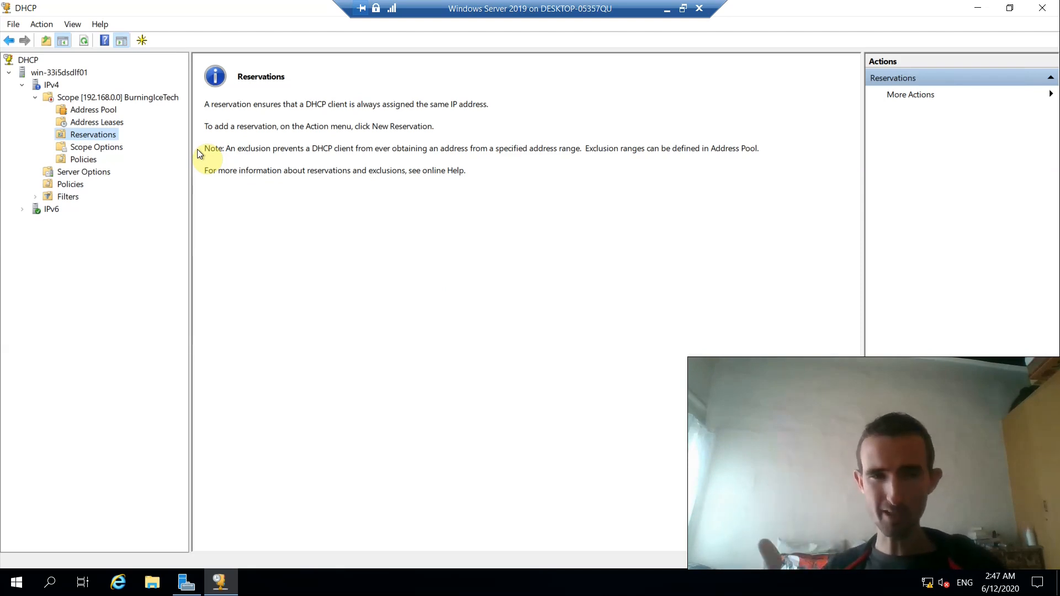
Step: Review the commands available for the 192.168.0.0 scope without running any of them
click(93, 97)
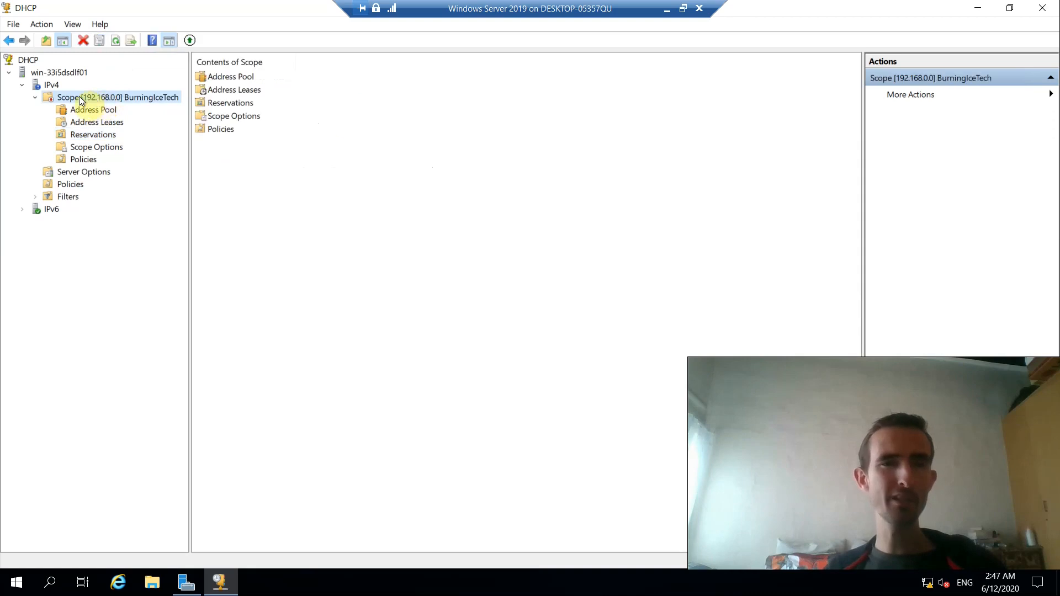
right_click(79, 96)
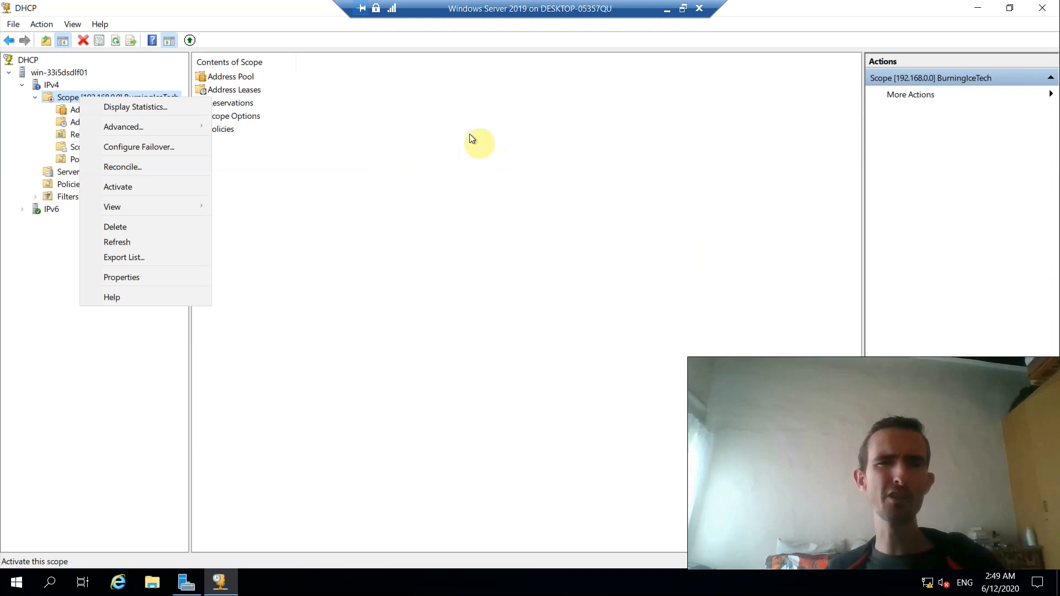
click(630, 140)
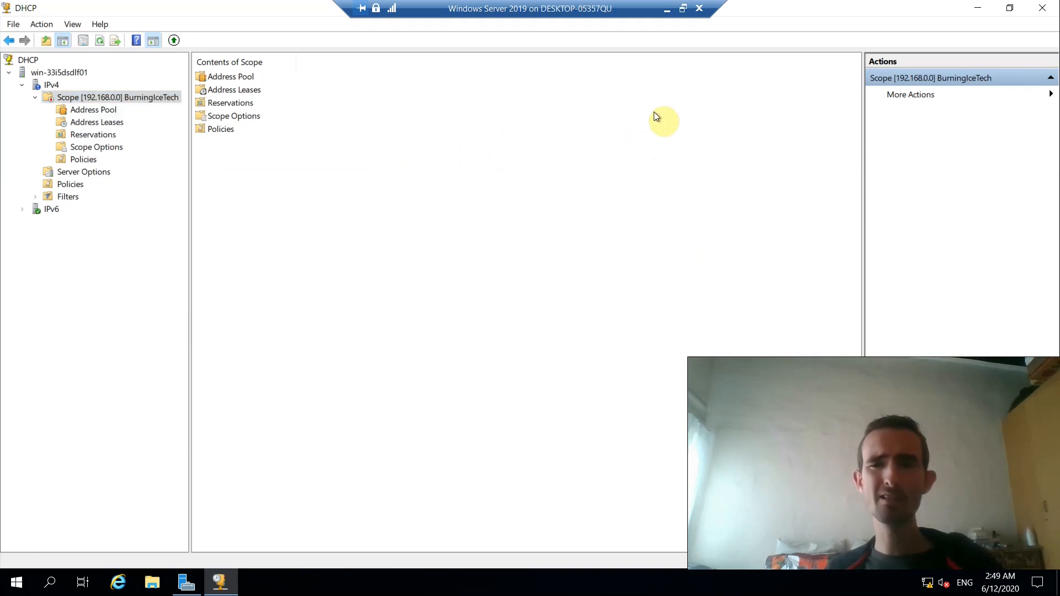